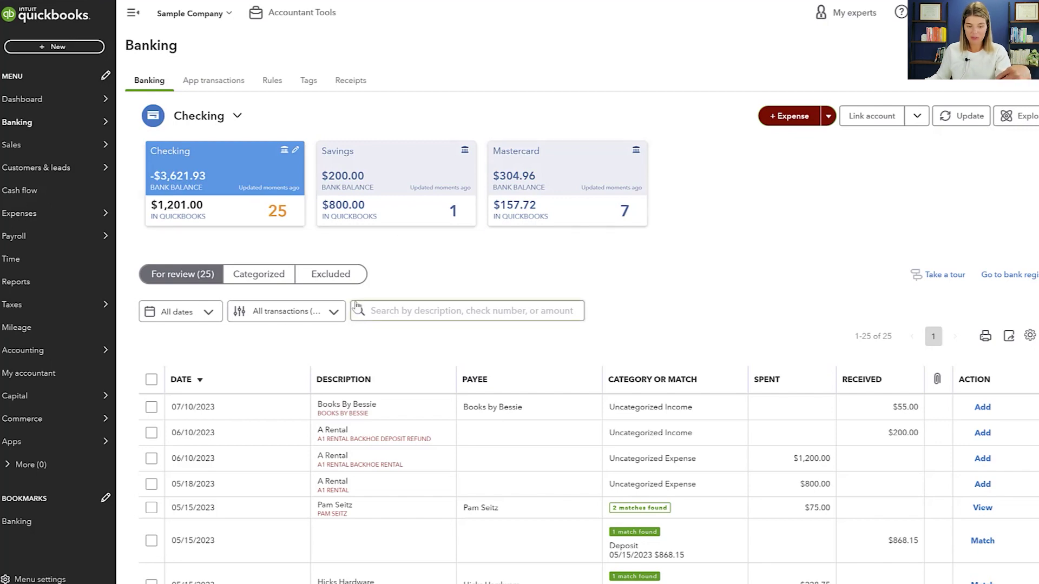
# - Open the $19.99 Squeaky Kleen Car Wash transaction dated 05/13/2023 for review and set it to Categorize
pyautogui.scroll(-5, 355, 304)
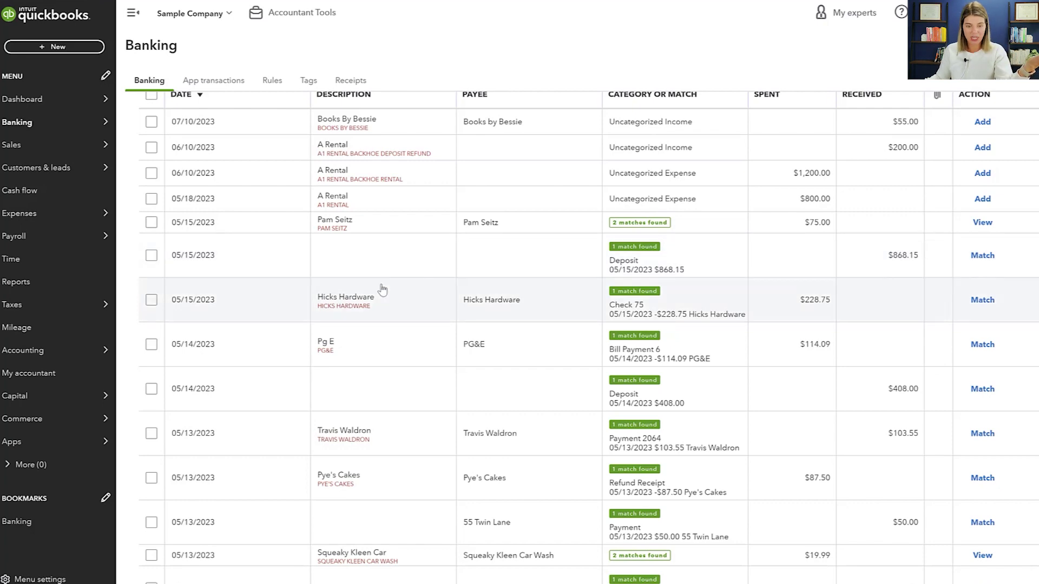
pyautogui.scroll(-6, 468, 281)
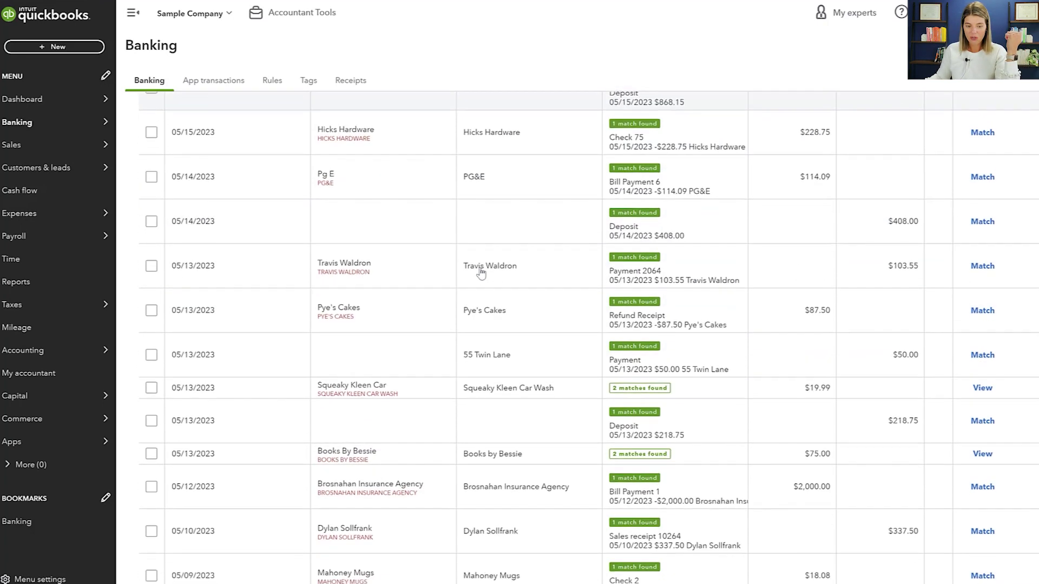
pyautogui.scroll(10, 420, 227)
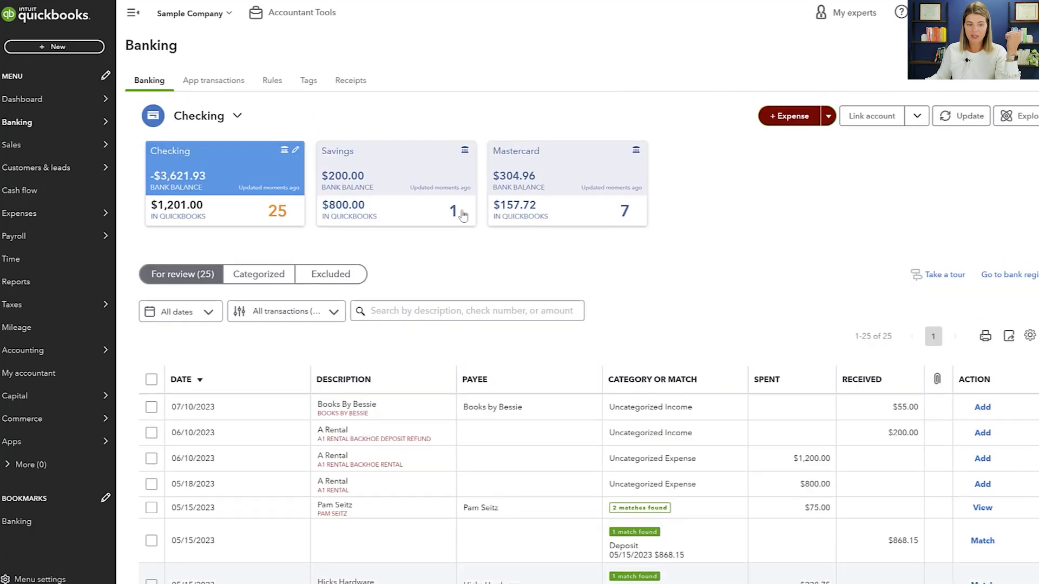
pyautogui.scroll(-8, 352, 225)
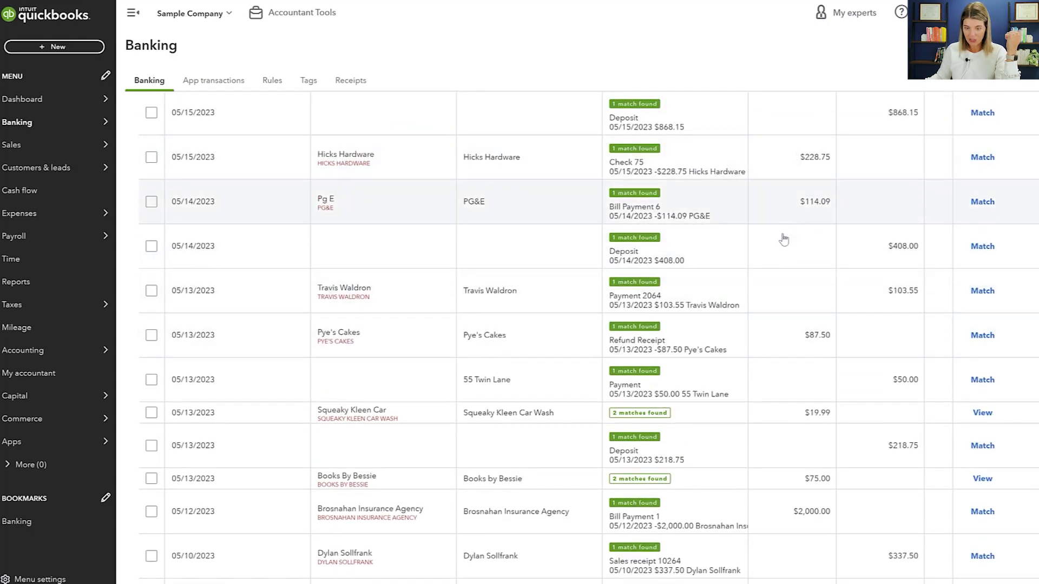
pyautogui.scroll(-3, 715, 350)
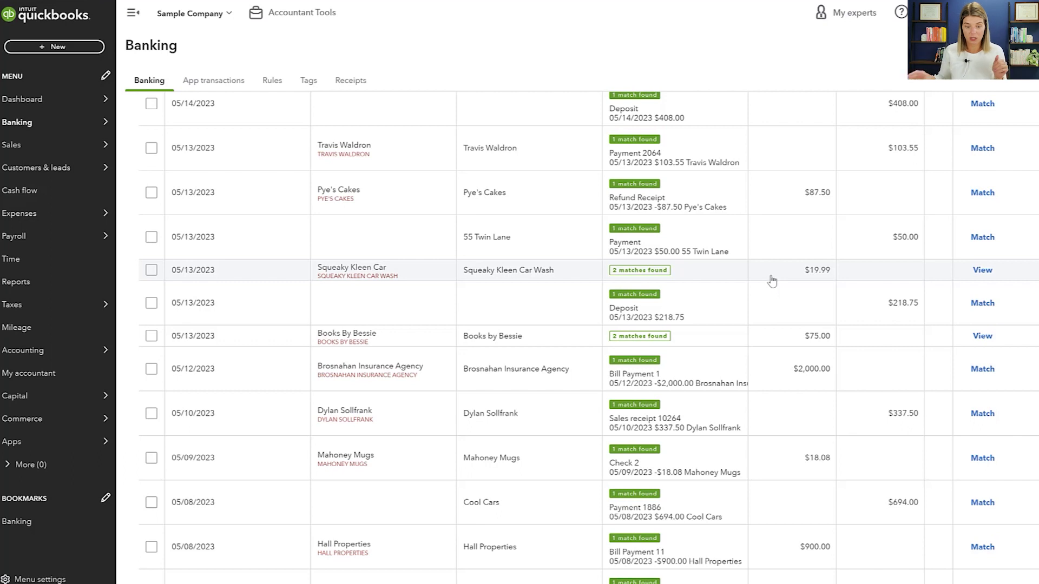
pyautogui.click(445, 283)
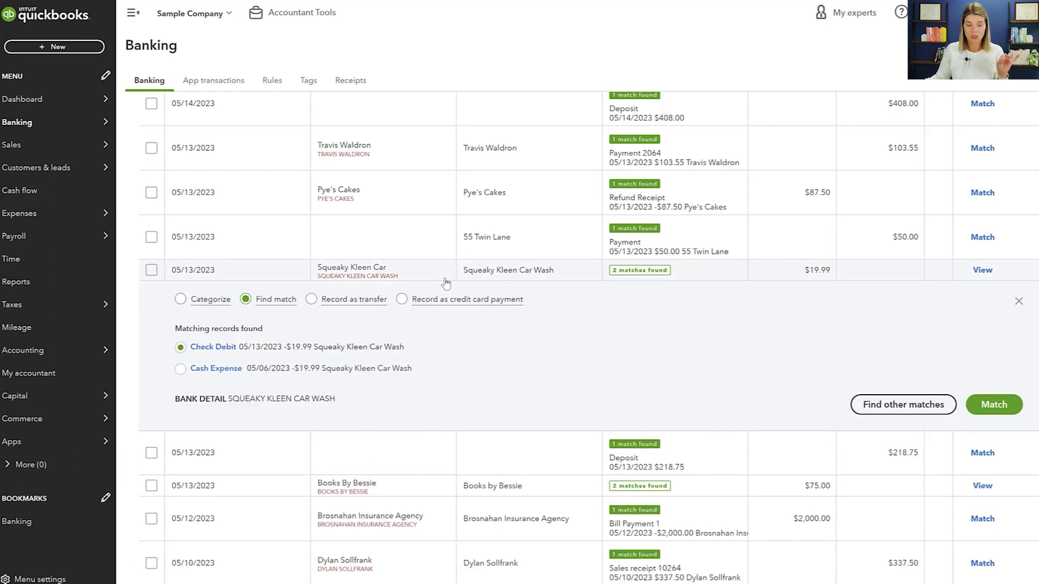
pyautogui.click(180, 299)
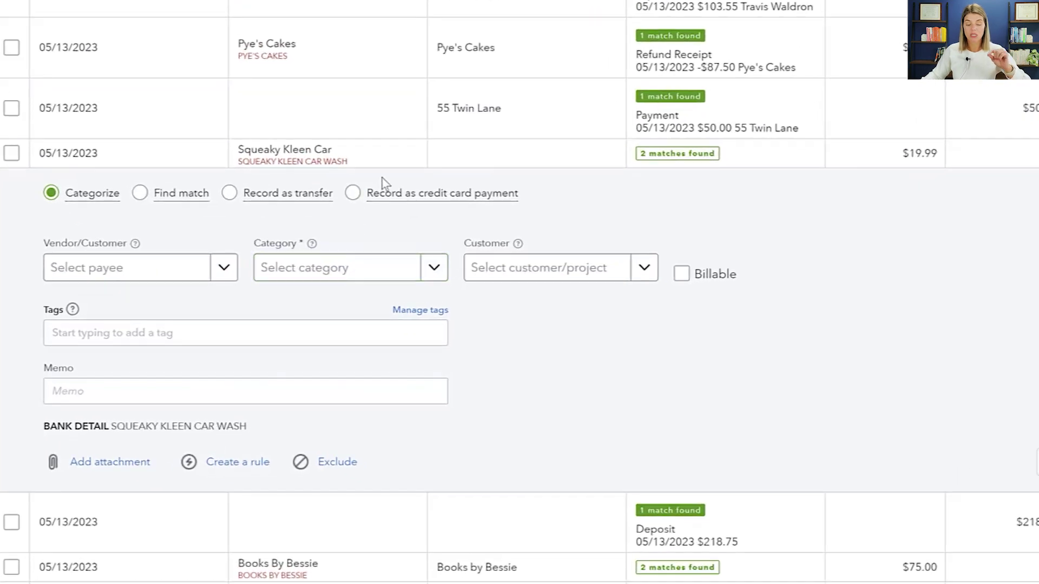
# - Start adding a new category called "owner" for the Squeaky Kleen Car Wash transaction
pyautogui.click(355, 281)
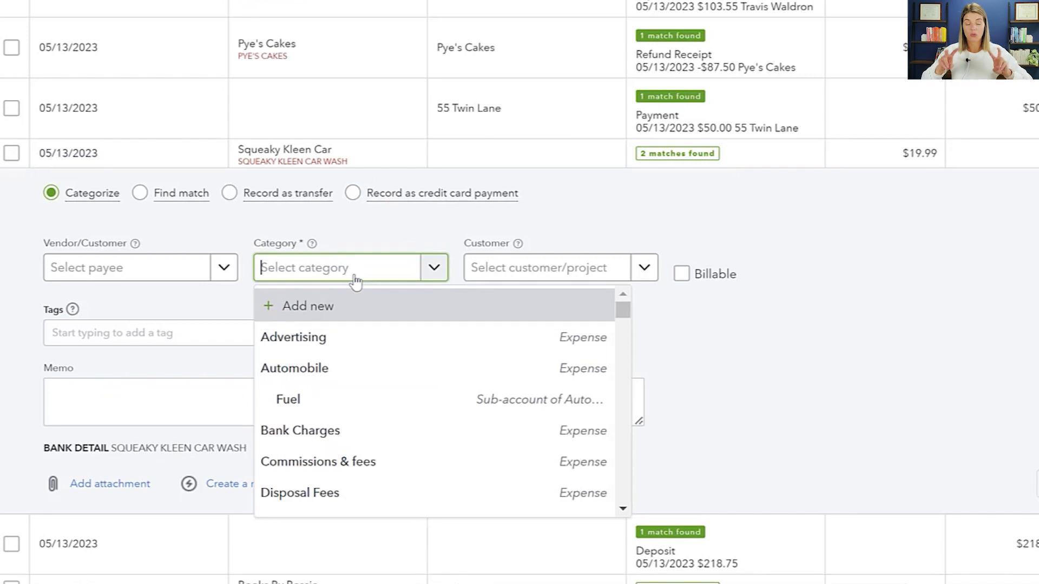
pyautogui.write('owner')
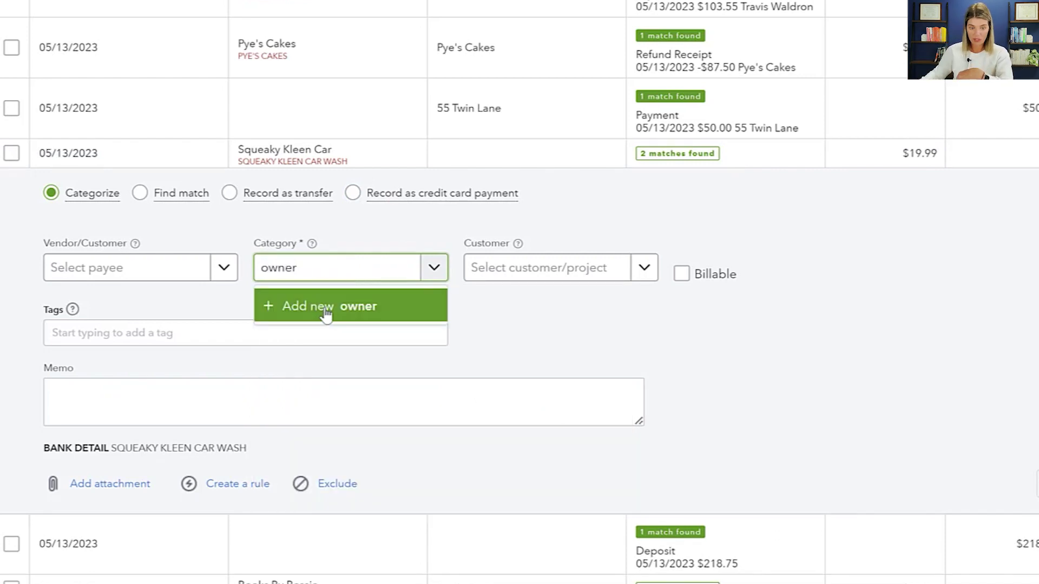
pyautogui.click(301, 307)
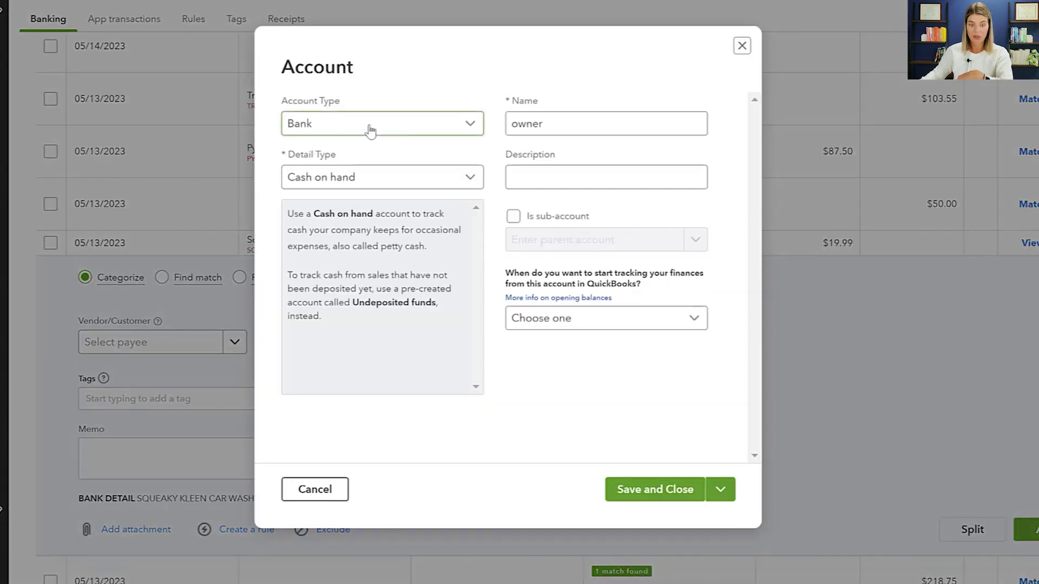
# - Set the new account's type to Equity and its detail type to Owner's Equity
pyautogui.click(373, 129)
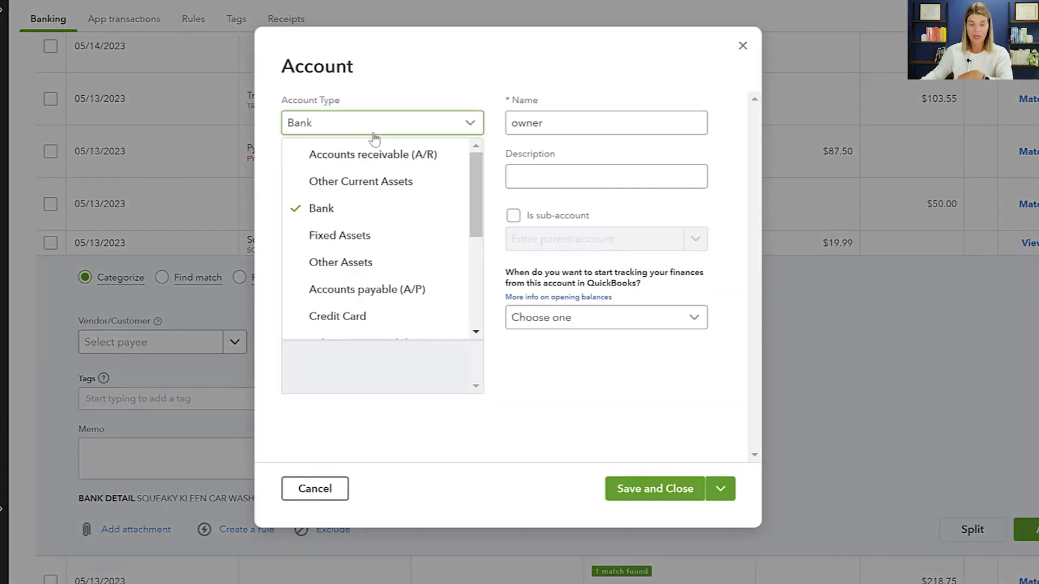
pyautogui.scroll(-5, 352, 292)
pyautogui.scroll(5, 346, 249)
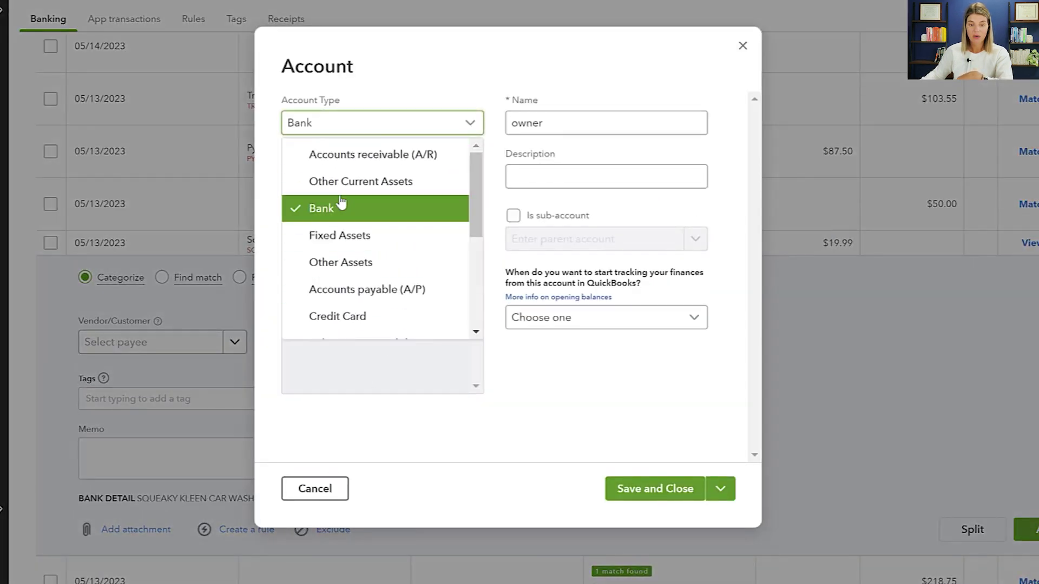
pyautogui.scroll(-5, 342, 162)
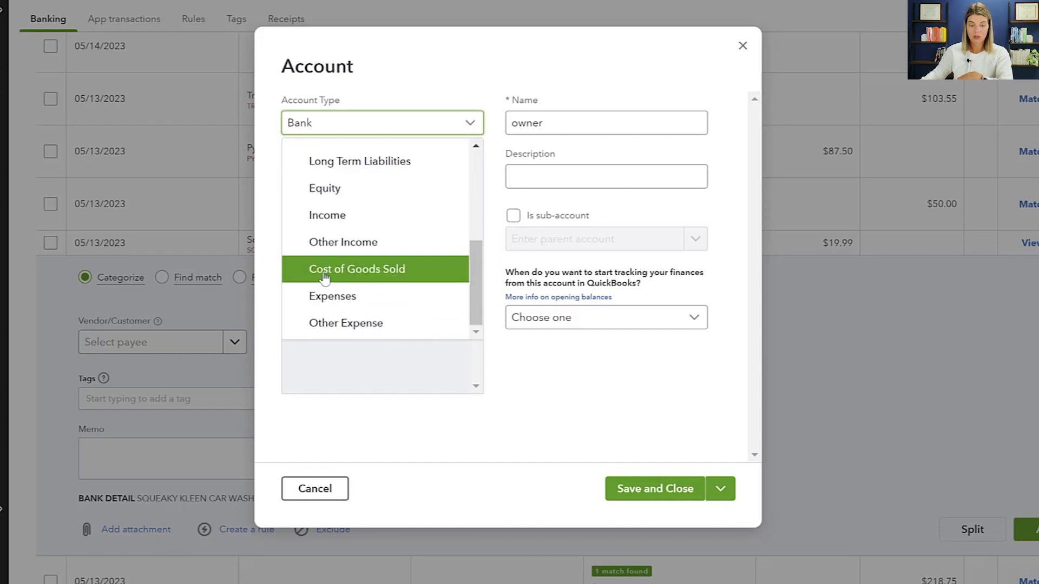
pyautogui.click(329, 189)
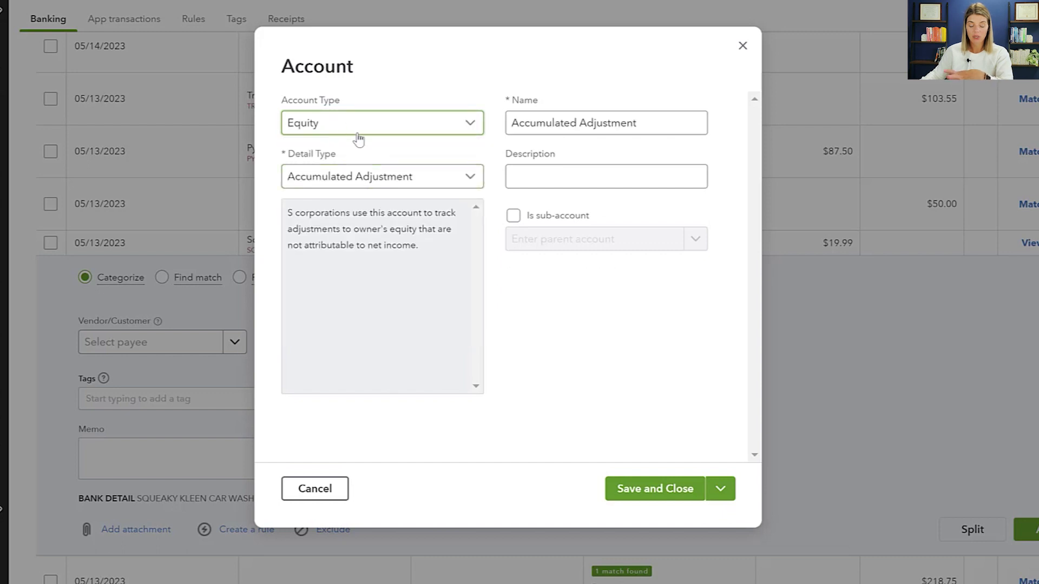
pyautogui.click(378, 183)
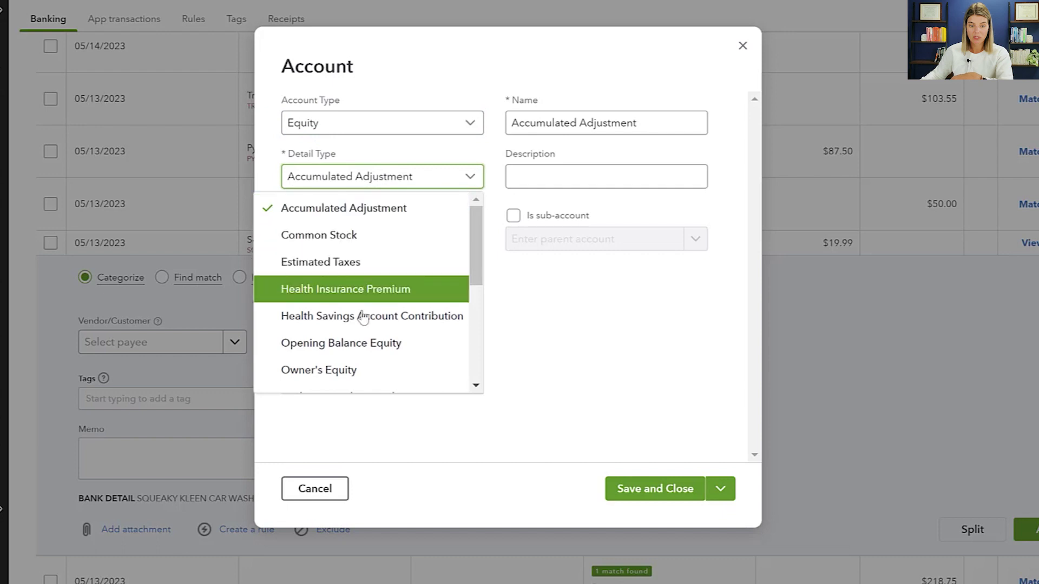
pyautogui.click(352, 371)
# - Change the new equity account's name to "Owner's Draw"
pyautogui.click(602, 128)
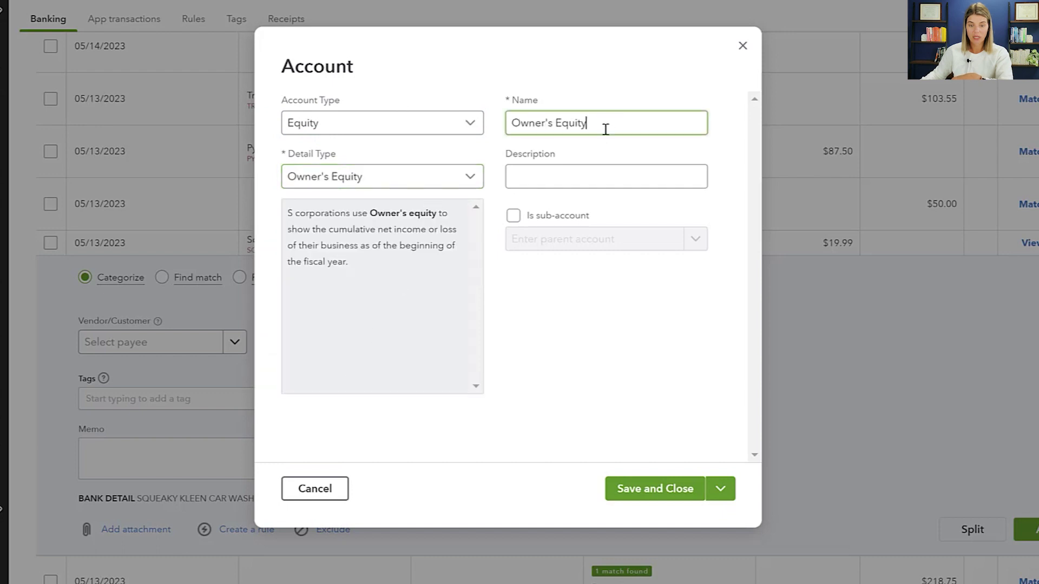
pyautogui.press('BackSpace')
pyautogui.press('BackSpace')
pyautogui.press('BackSpace')
pyautogui.press('BackSpace')
pyautogui.press('BackSpace')
pyautogui.press('BackSpace')
pyautogui.write('Draw')
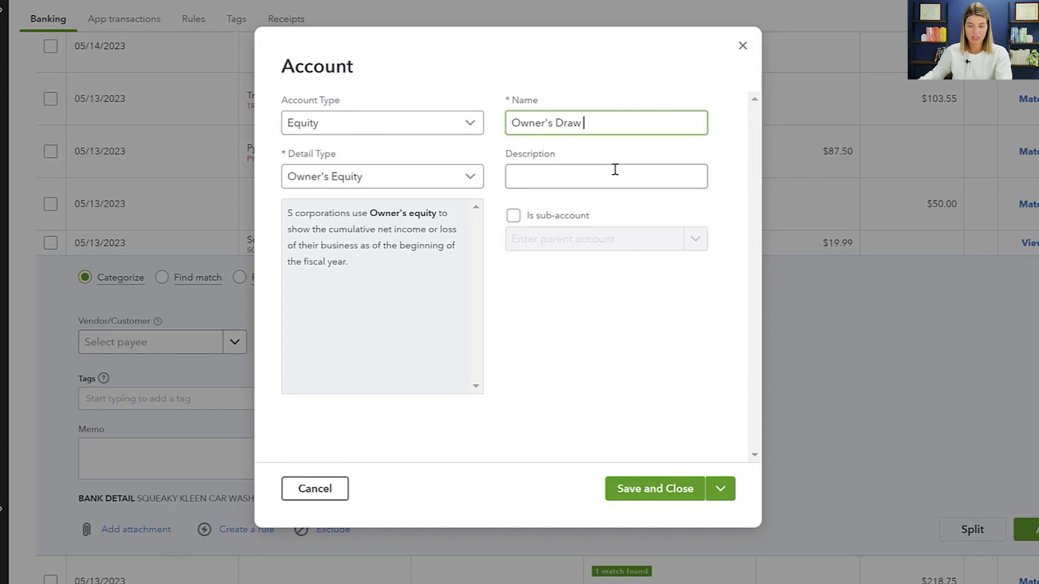
# - Give the equity account the description "For distributions or owner expenses" and save it
pyautogui.click(596, 178)
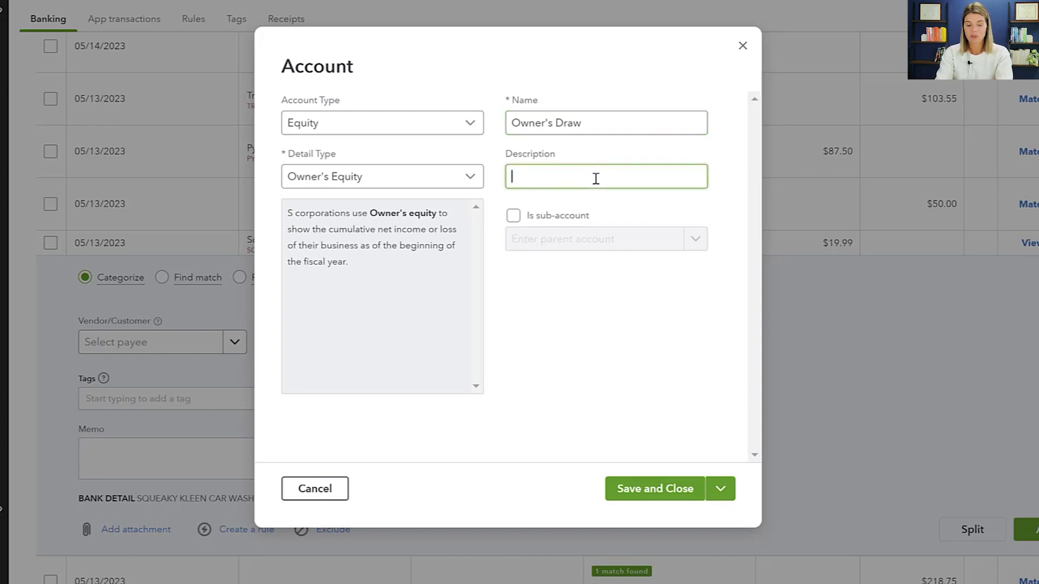
pyautogui.write('For distributi')
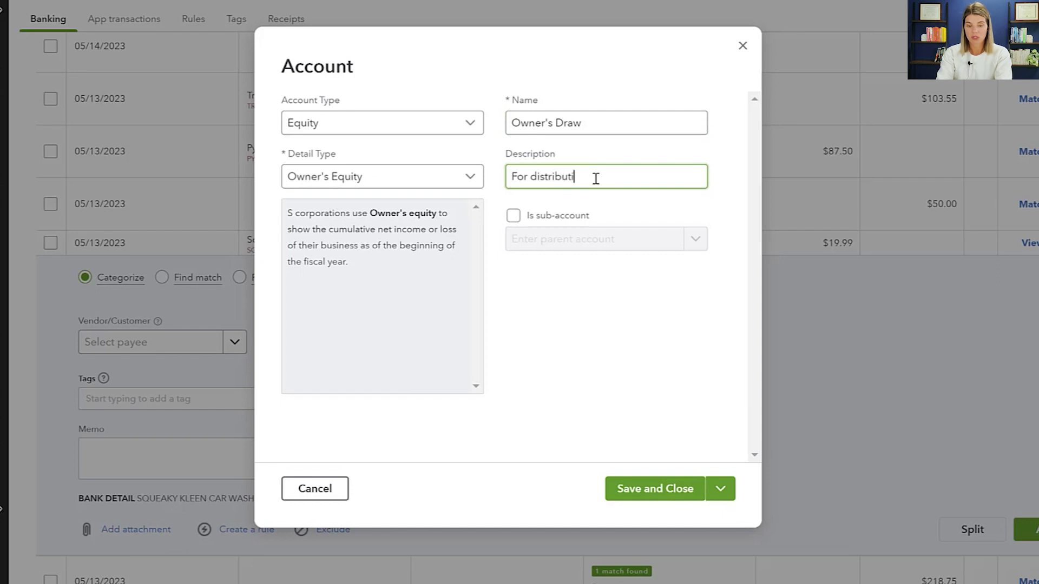
pyautogui.write('ons or owner expenses')
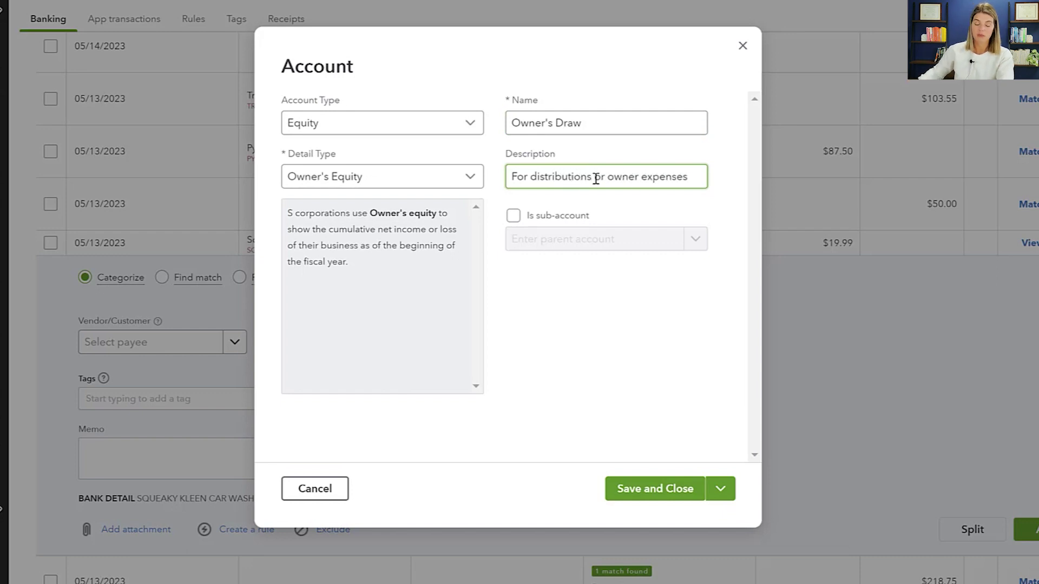
pyautogui.click(645, 489)
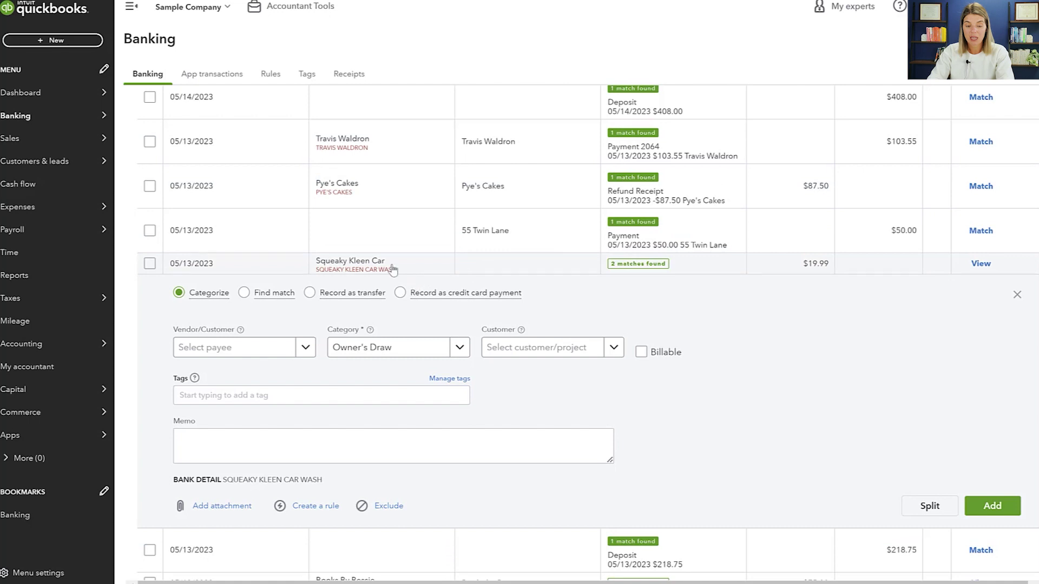
# - Start another new category for the car wash transaction, with the account type Other Current Assets
pyautogui.click(409, 351)
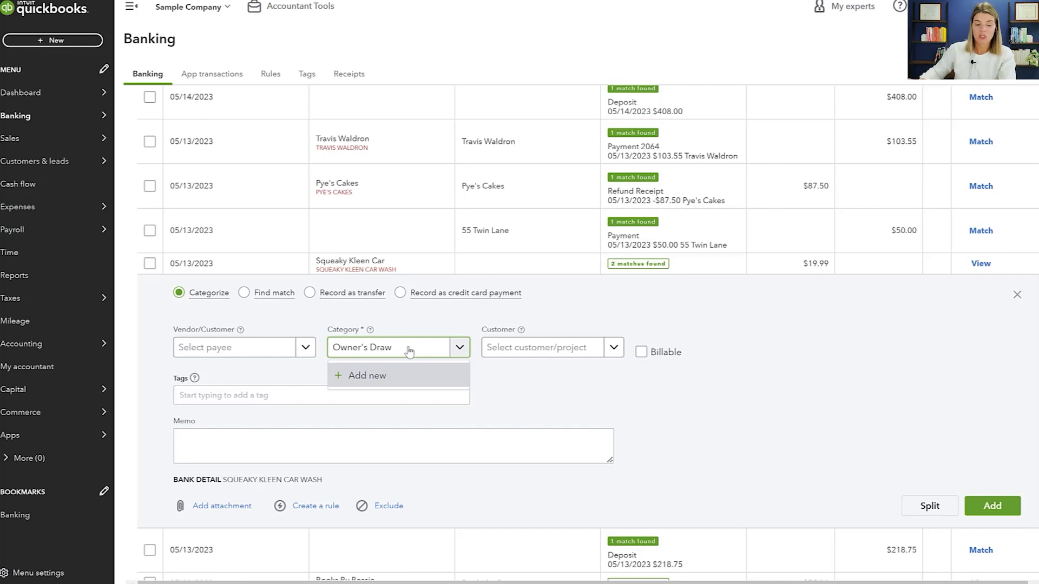
pyautogui.click(393, 375)
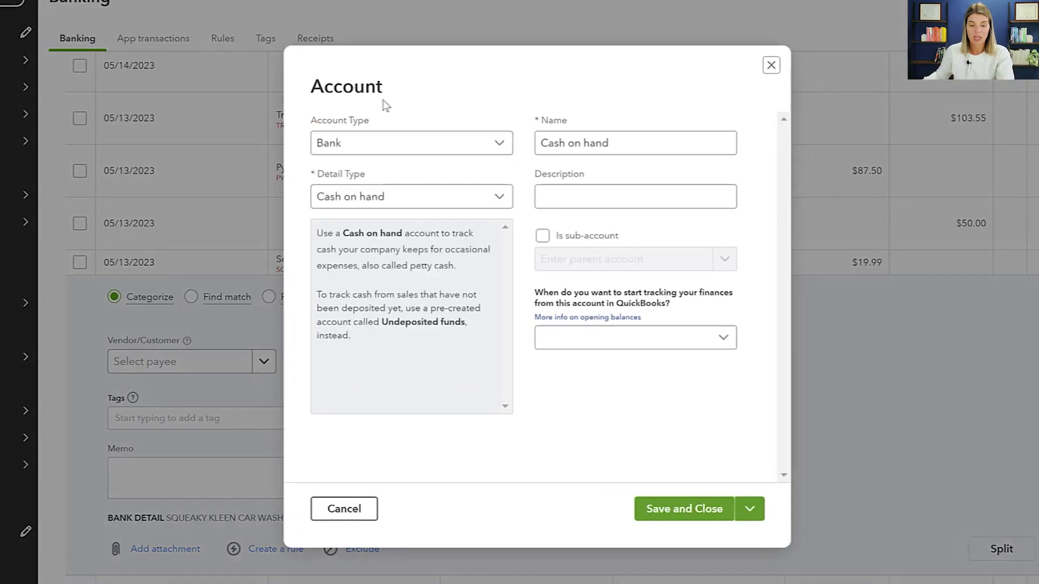
pyautogui.click(392, 145)
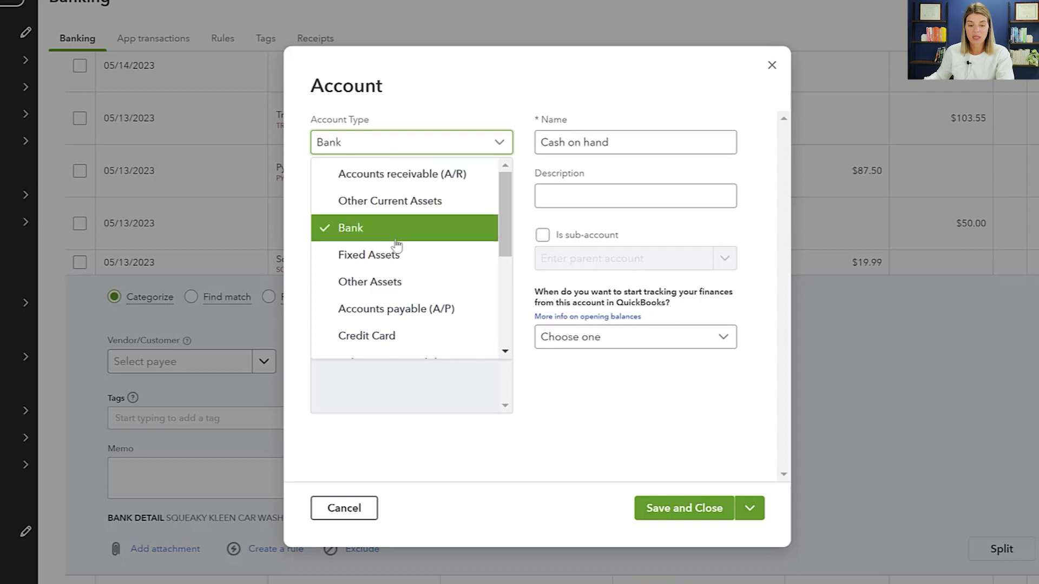
pyautogui.click(387, 150)
pyautogui.click(387, 202)
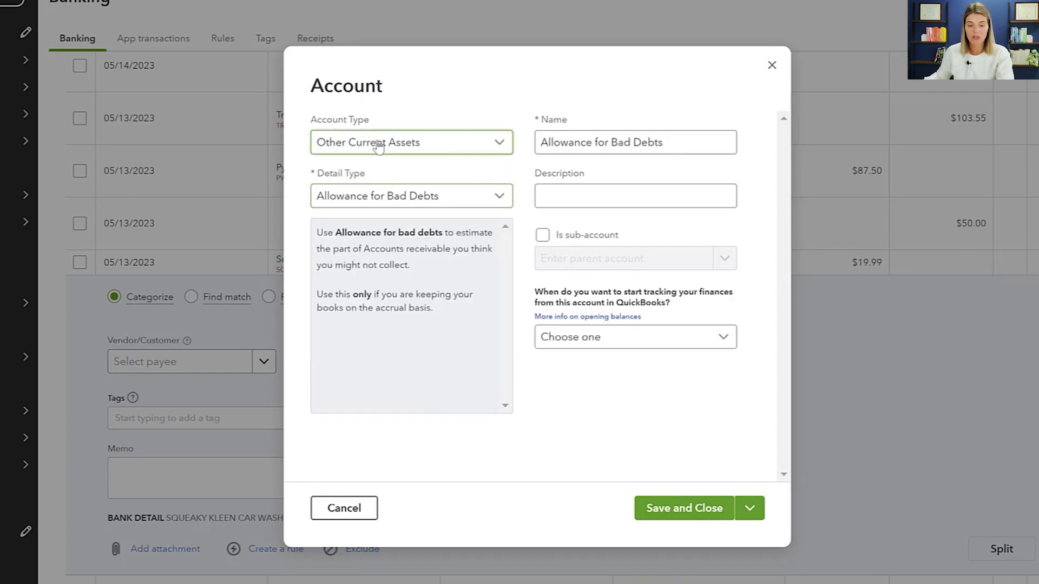
# - Set the asset account's detail type to Loans To Officers
pyautogui.click(371, 197)
pyautogui.scroll(-2, 352, 308)
pyautogui.scroll(-3, 352, 309)
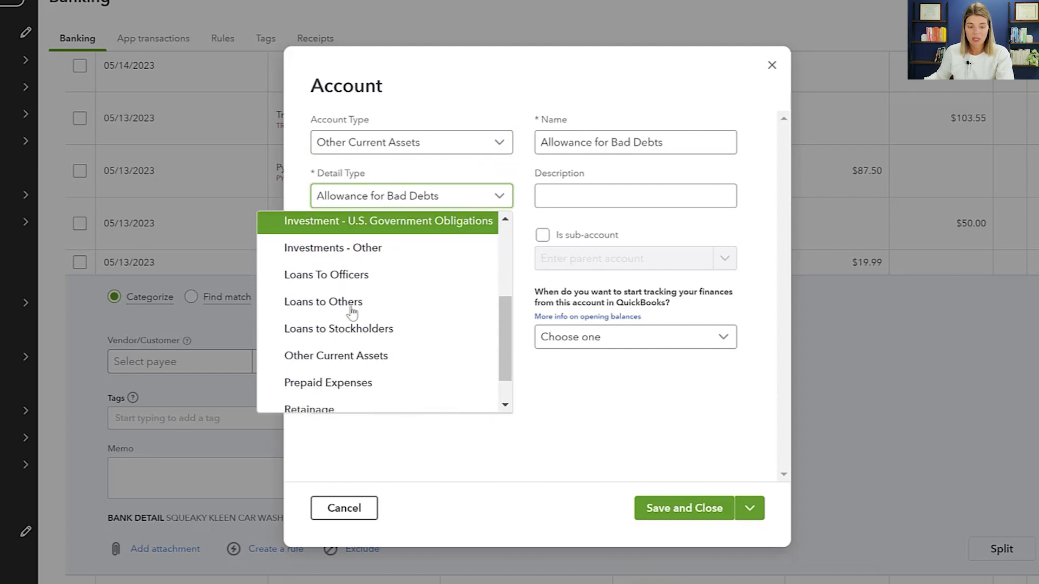
pyautogui.click(340, 279)
# - Replace the asset account's name with "Loan to owner"
pyautogui.click(598, 143)
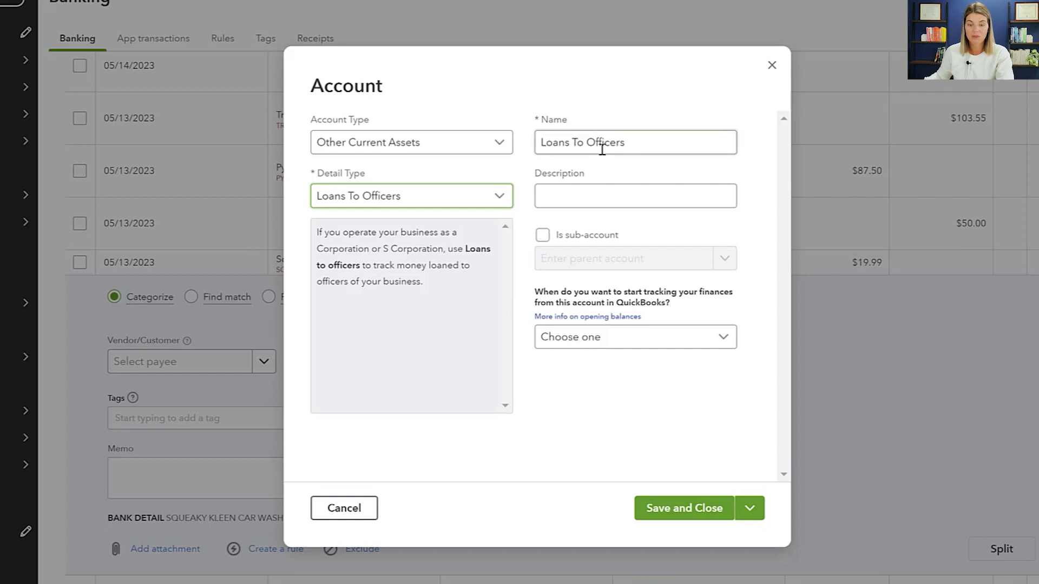
pyautogui.moveTo(638, 141); pyautogui.dragTo(481, 132)
pyautogui.write('Lo')
pyautogui.press('BackSpace')
pyautogui.press('BackSpace')
pyautogui.write('Loan to owner')
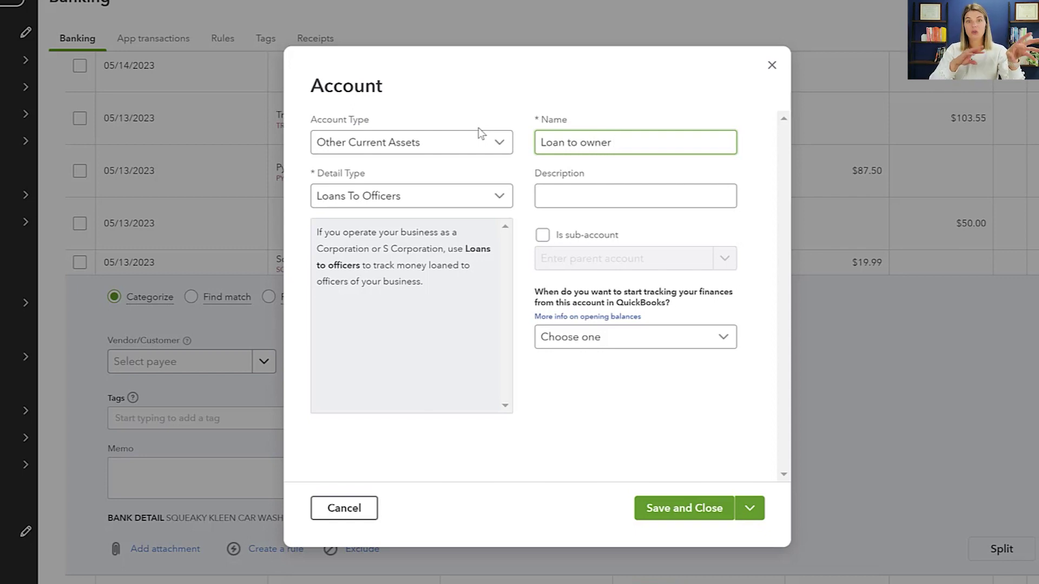
# - Give the loan account the description "Money borrowed from business and owner will pay it back" and save it
pyautogui.press('Tab')
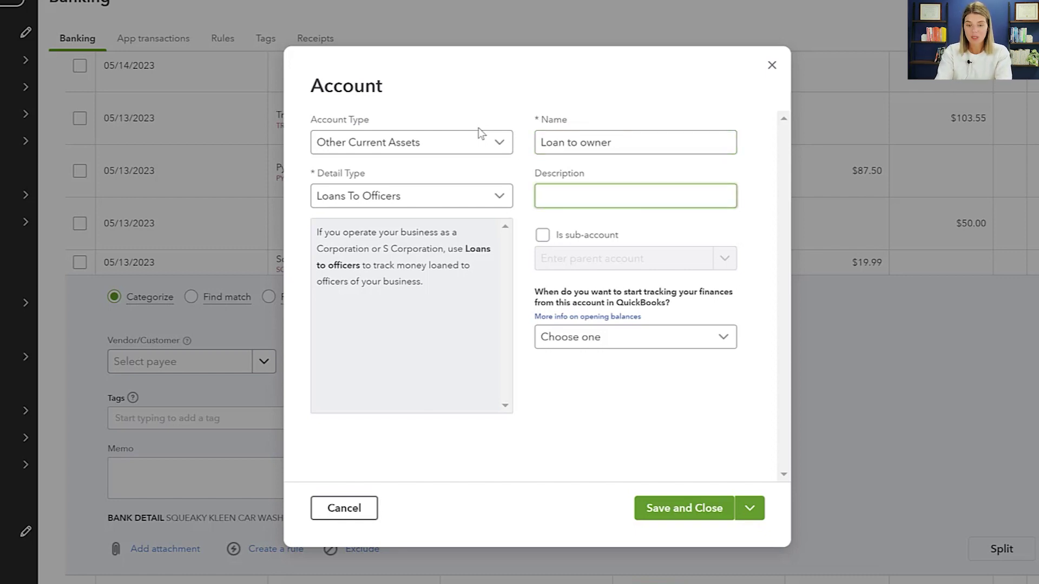
pyautogui.write('Money m')
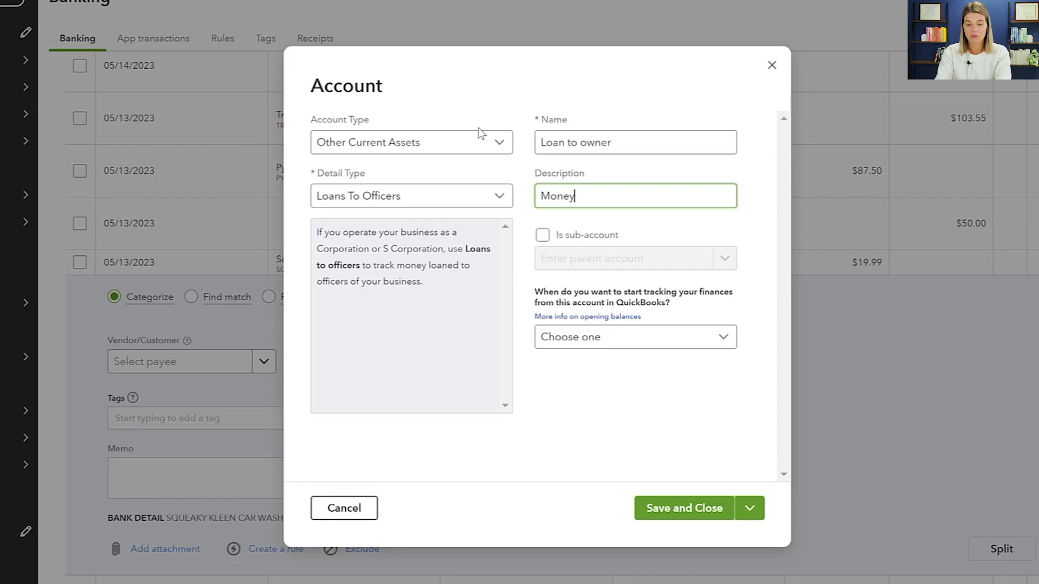
pyautogui.press('BackSpace')
pyautogui.write('borrowed tfr')
pyautogui.press('BackSpace')
pyautogui.press('BackSpace')
pyautogui.press('BackSpace')
pyautogui.write('from b')
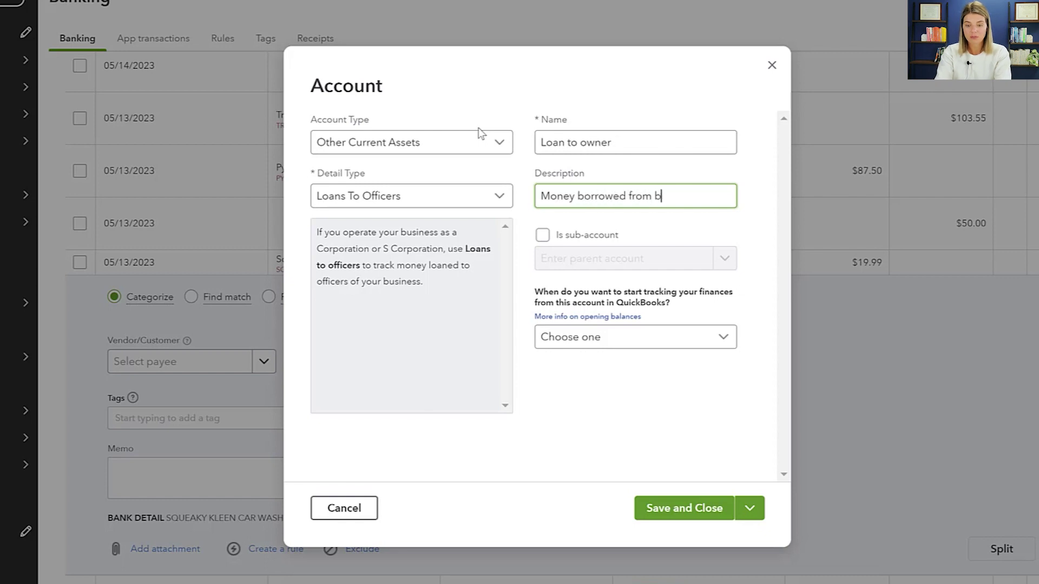
pyautogui.write('usiness and owner will pay it back')
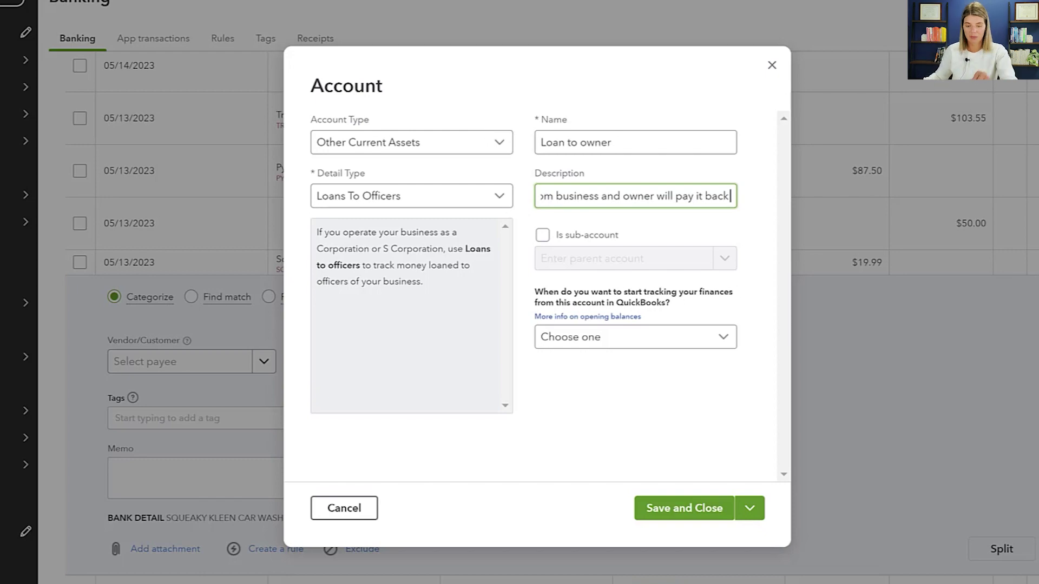
pyautogui.click(681, 517)
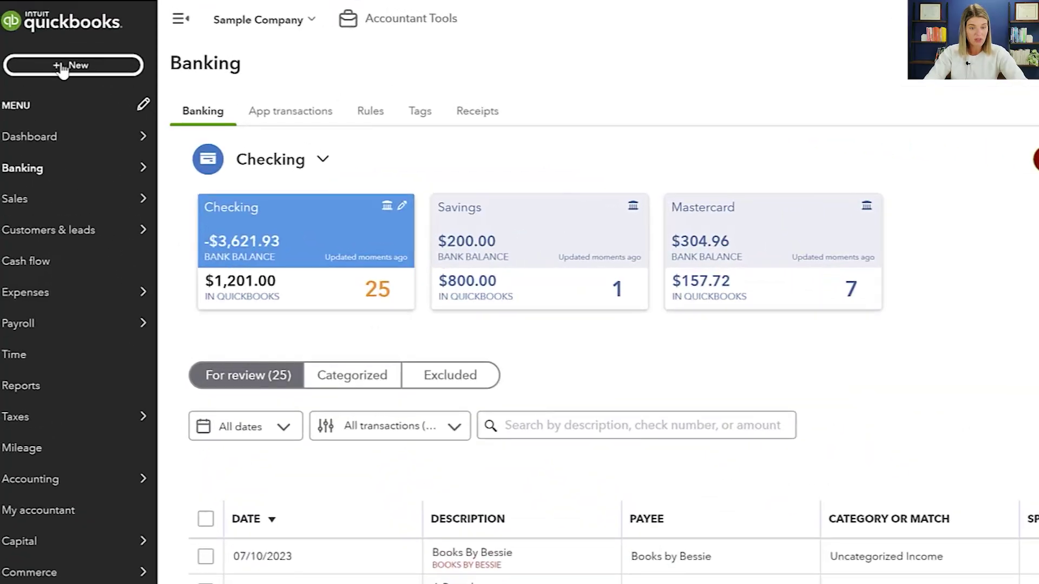
# - Open a blank journal entry from the options for creating new transactions
pyautogui.click(63, 67)
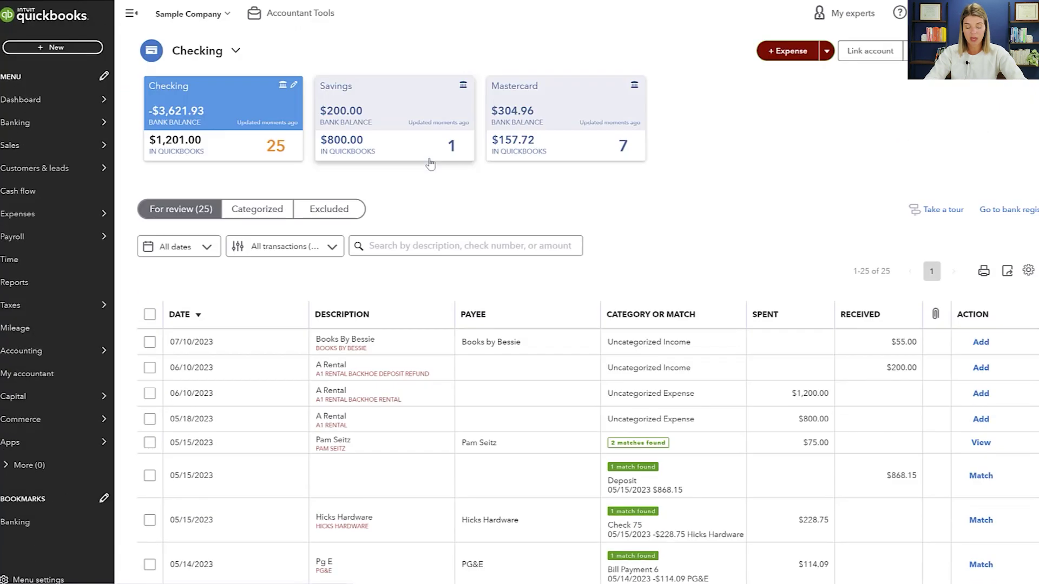
pyautogui.click(52, 50)
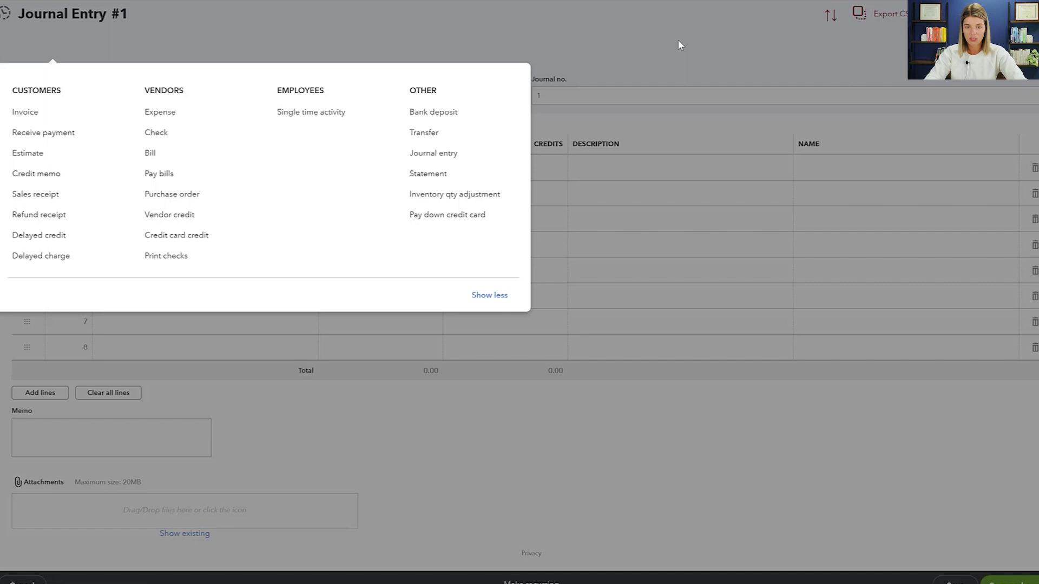
# - Set the account on the journal entry's first line to Office Expenses
pyautogui.click(678, 40)
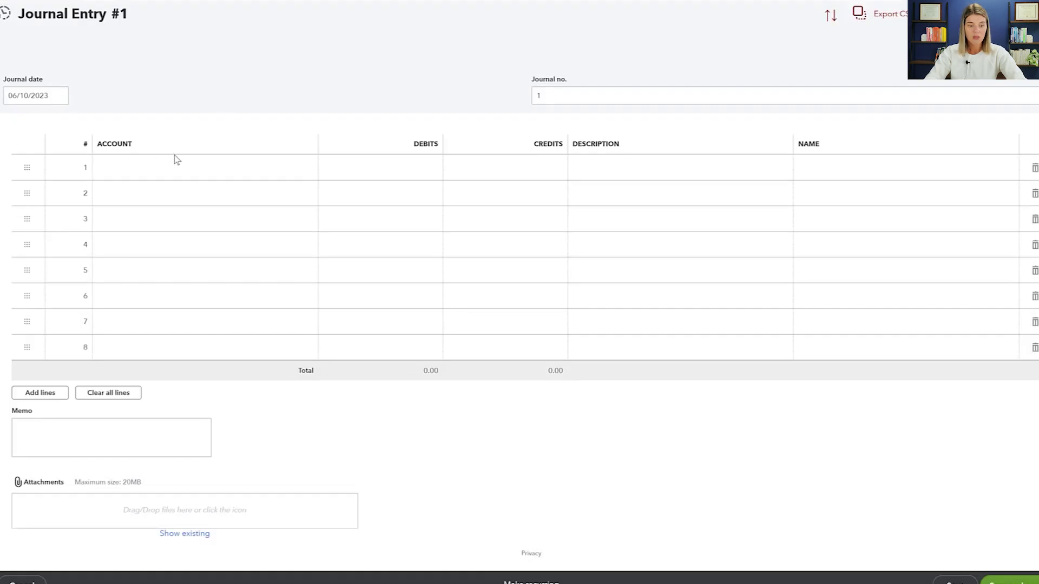
pyautogui.click(184, 180)
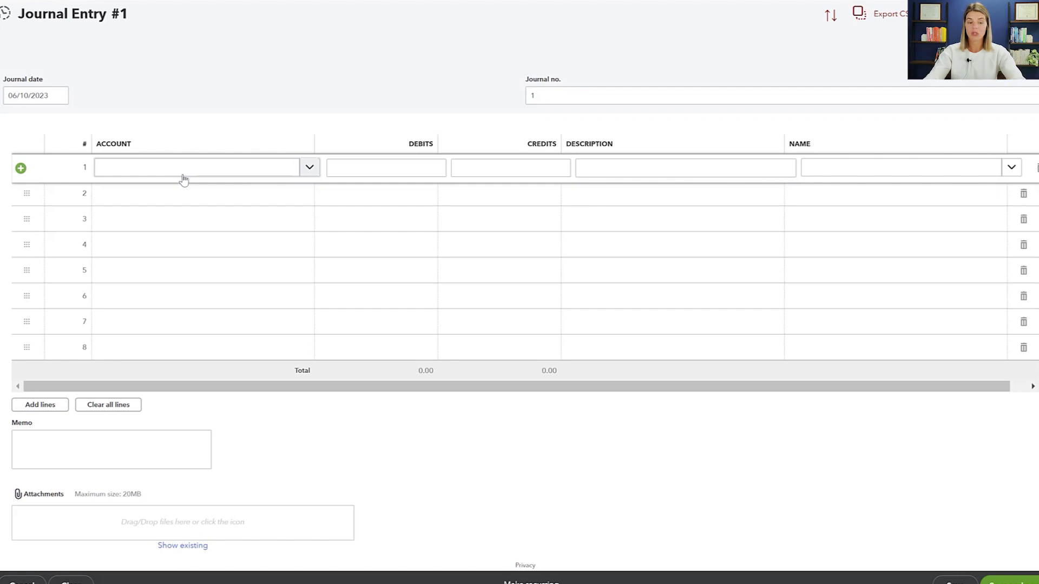
pyautogui.write('offi')
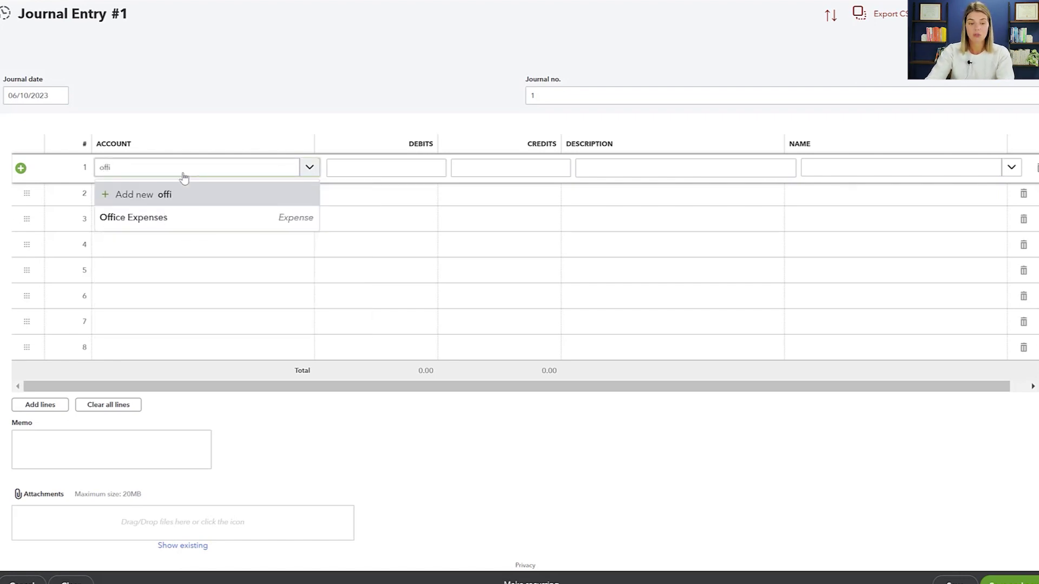
pyautogui.click(184, 216)
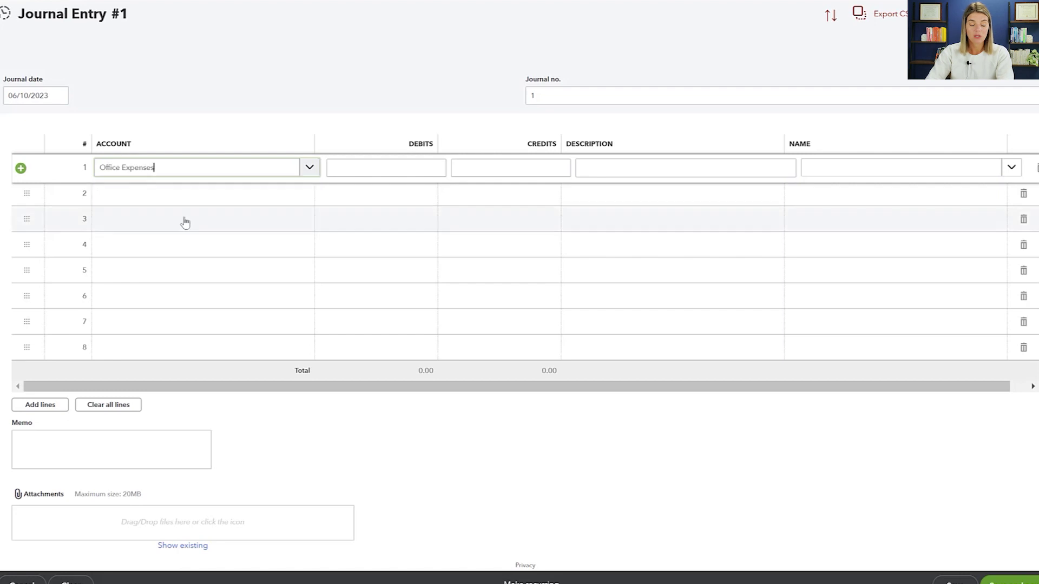
# - Replace the first line's account with the Supplies expense account
pyautogui.click(311, 170)
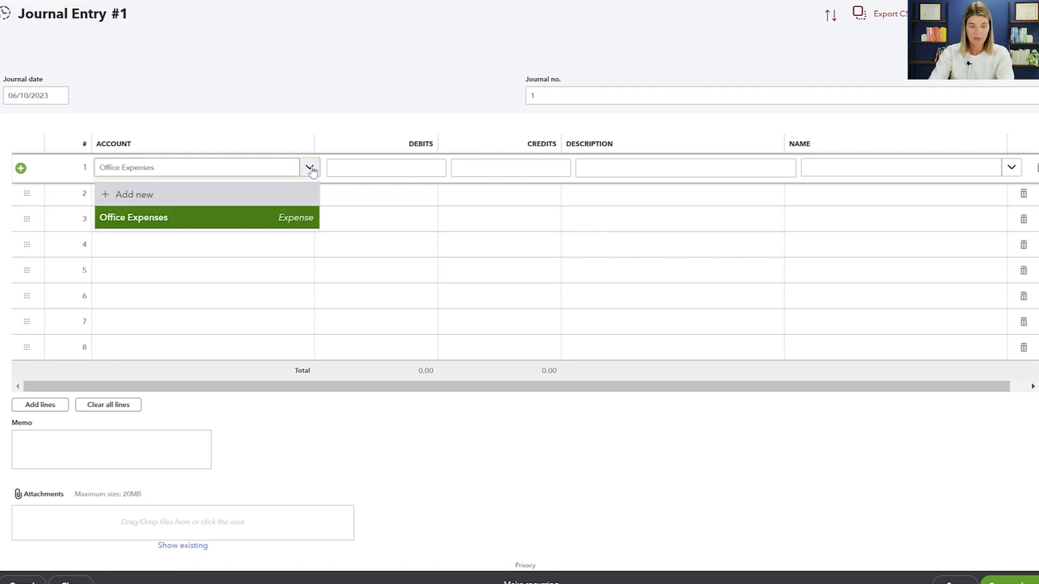
pyautogui.press('BackSpace')
pyautogui.press('BackSpace')
pyautogui.press('BackSpace')
pyautogui.press('BackSpace')
pyautogui.press('BackSpace')
pyautogui.press('BackSpace')
pyautogui.press('BackSpace')
pyautogui.press('BackSpace')
pyautogui.press('BackSpace')
pyautogui.press('BackSpace')
pyautogui.press('BackSpace')
pyautogui.press('BackSpace')
pyautogui.press('BackSpace')
pyautogui.press('BackSpace')
pyautogui.press('BackSpace')
pyautogui.write('Supplies')
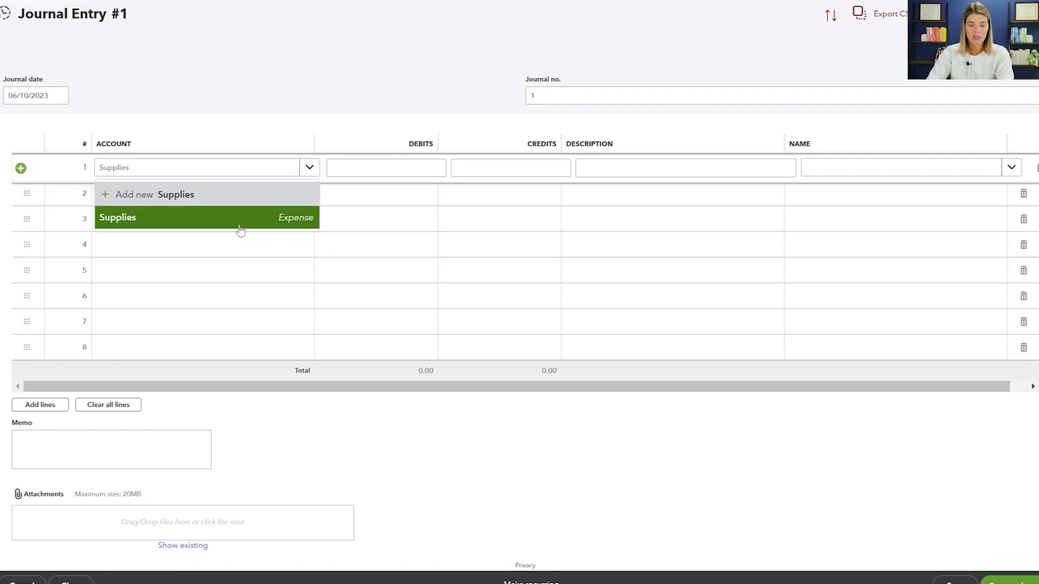
pyautogui.click(240, 230)
# - Debit the Supplies line 50.00 and describe it as "costco trip - pens, paper, ink"
pyautogui.click(369, 168)
pyautogui.write('50.00')
pyautogui.press('Tab')
pyautogui.press('Tab')
pyautogui.write('costco')
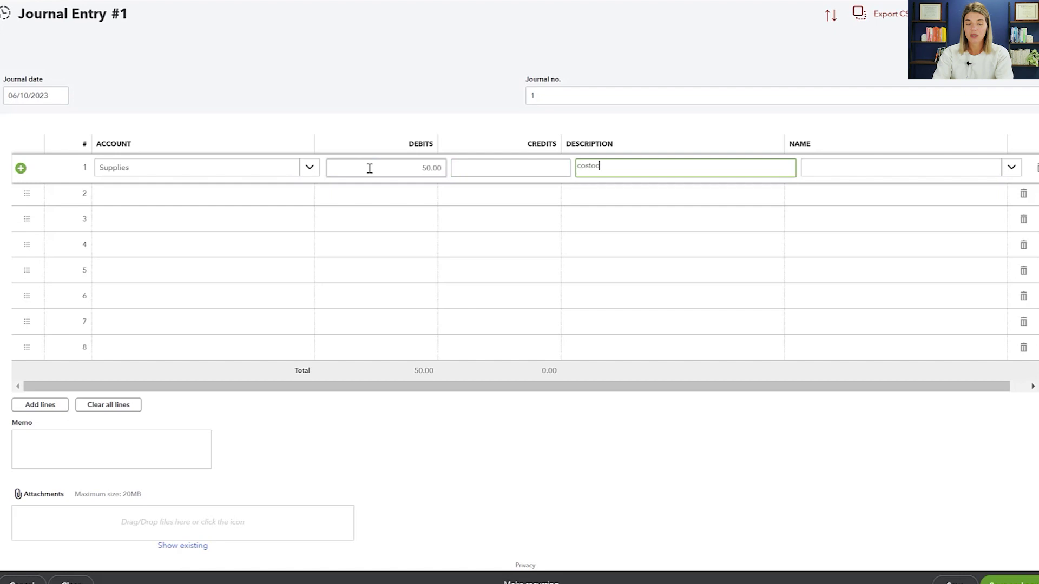
pyautogui.write(' trip -')
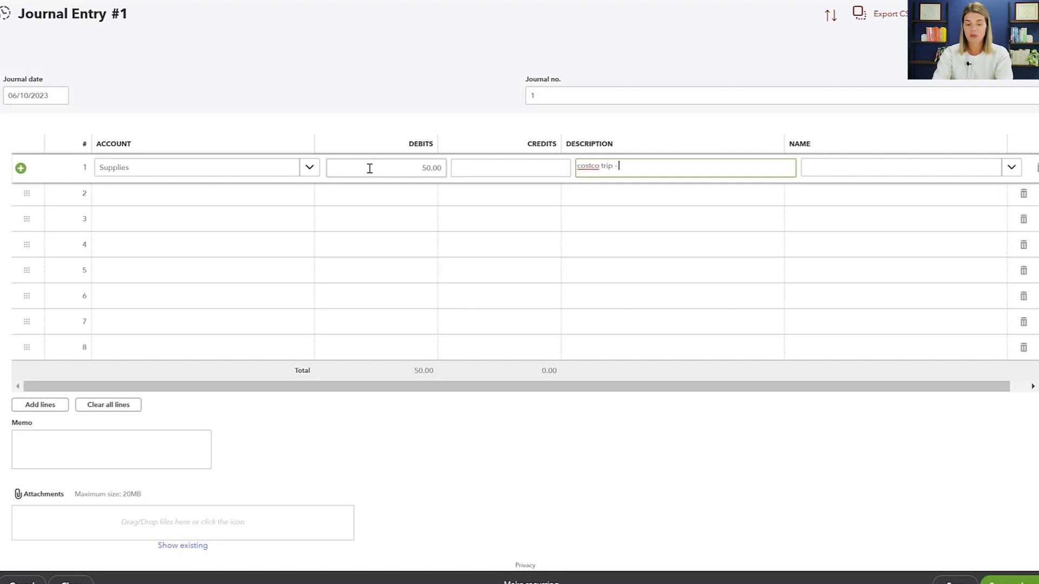
pyautogui.write(' pens, paper, ink')
pyautogui.press('Tab')
pyautogui.press('Tab')
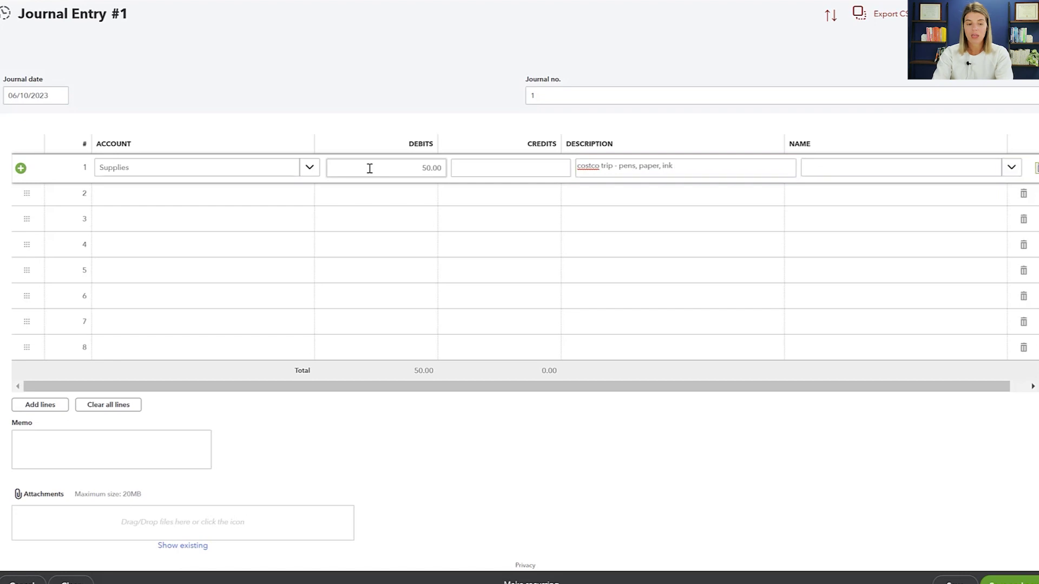
# - Assign the Owner's Draw equity account to the second journal line as the offsetting credit
pyautogui.click(257, 203)
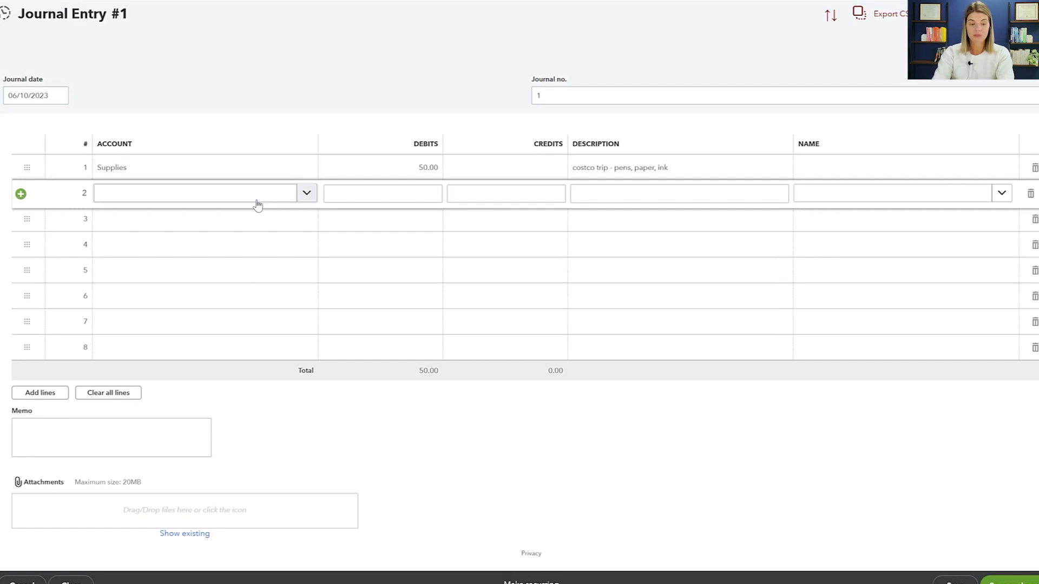
pyautogui.click(257, 202)
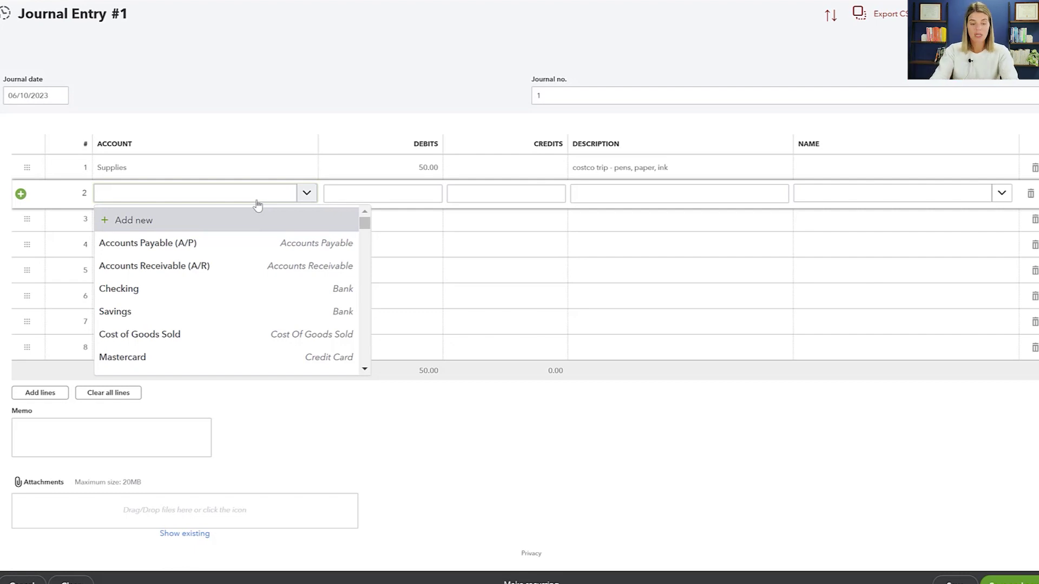
pyautogui.write('own')
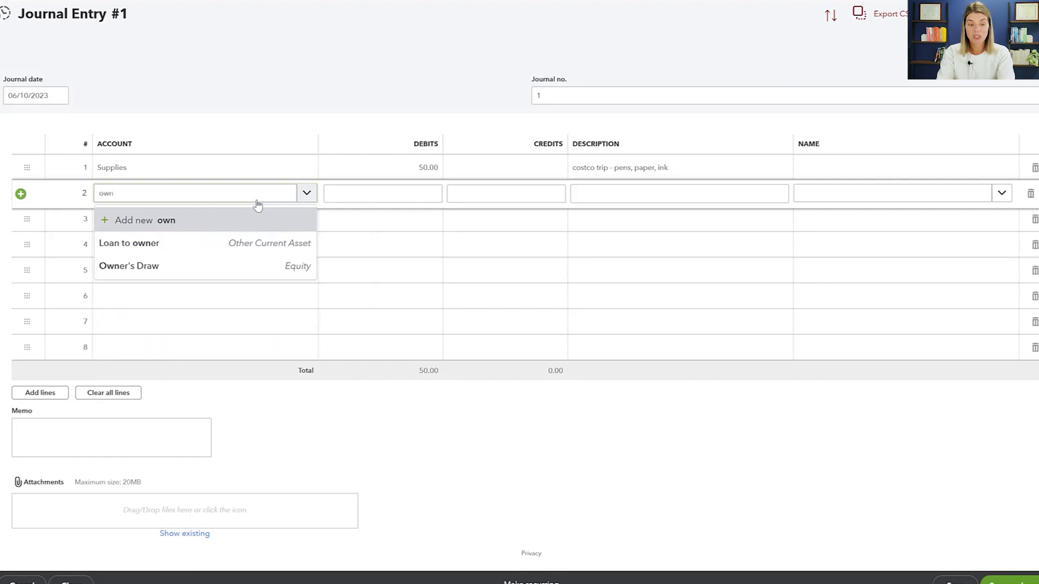
pyautogui.click(236, 266)
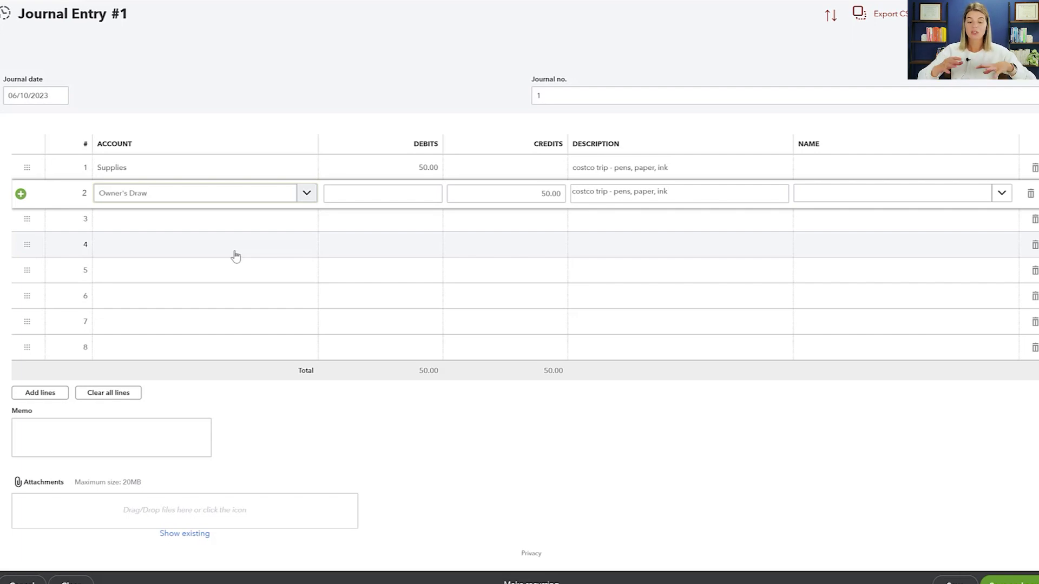
pyautogui.click(488, 415)
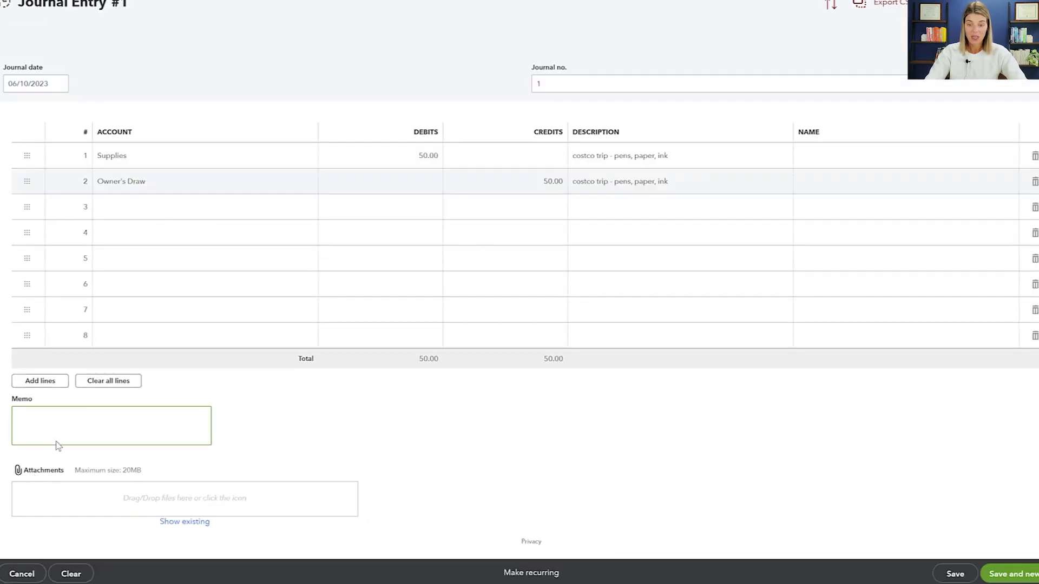
# - Start a new account for the second line with Other Current Liabilities as both account type and detail type
pyautogui.click(198, 189)
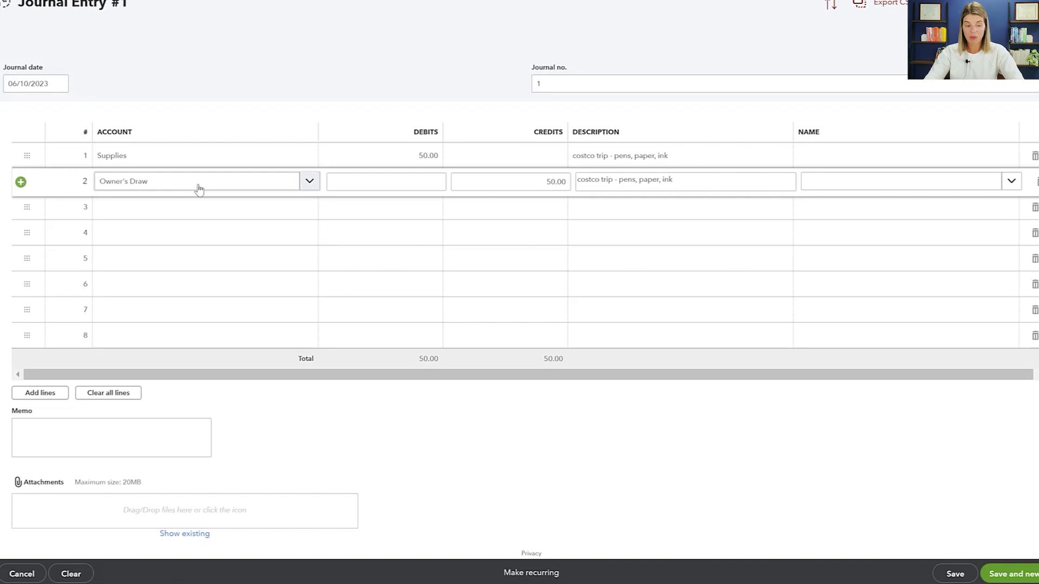
pyautogui.click(277, 187)
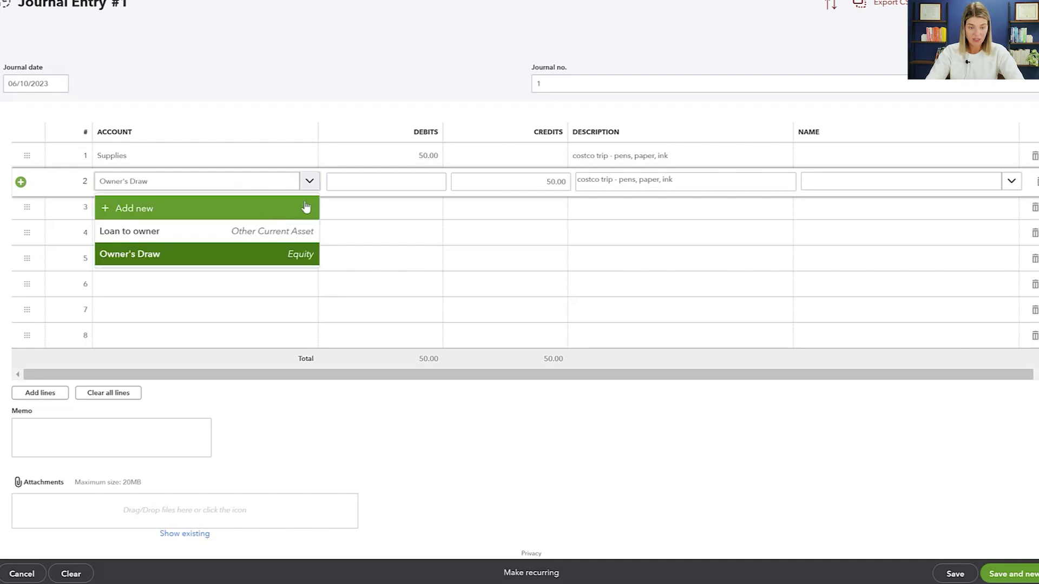
pyautogui.click(244, 210)
pyautogui.click(403, 141)
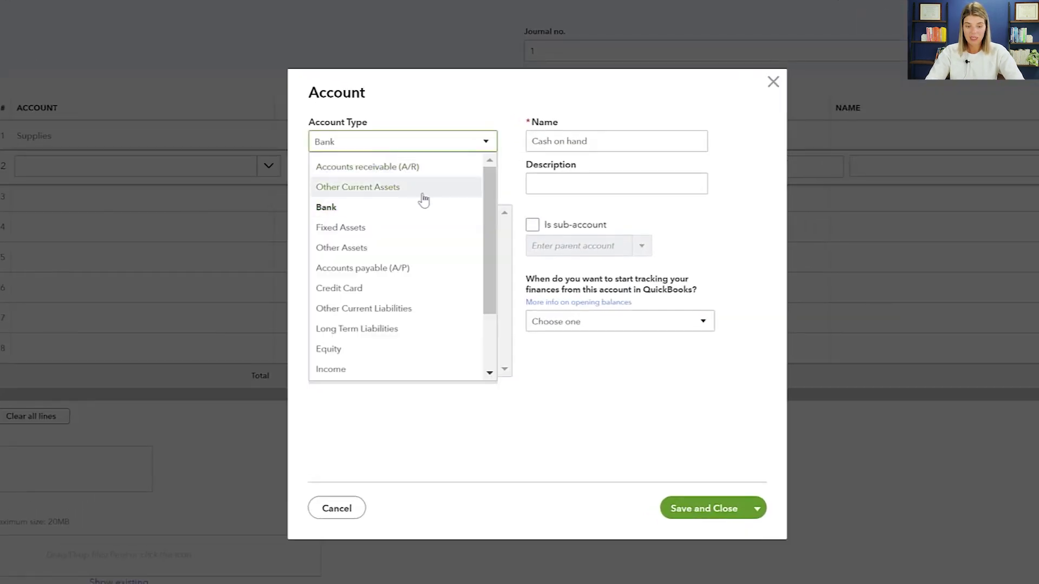
pyautogui.click(427, 311)
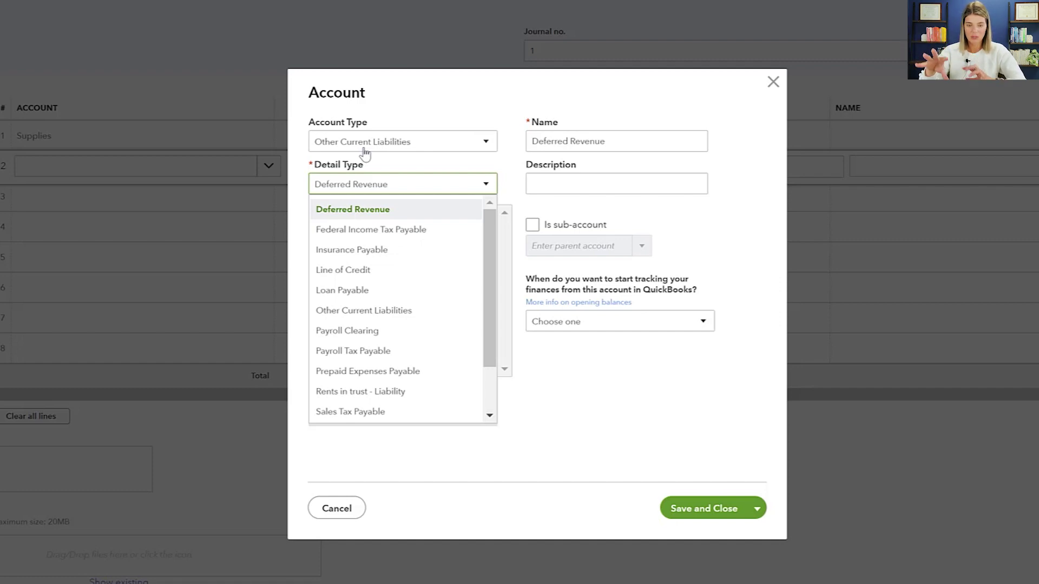
pyautogui.click(391, 317)
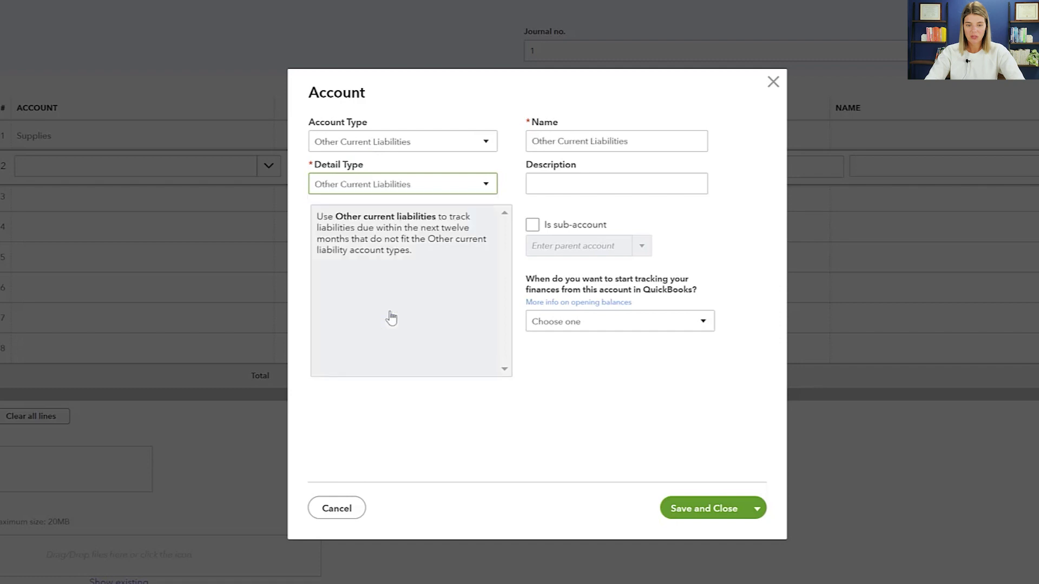
# - Replace the new liability account's name with "Payable to Owner"
pyautogui.click(627, 140)
pyautogui.tripleClick(628, 140)
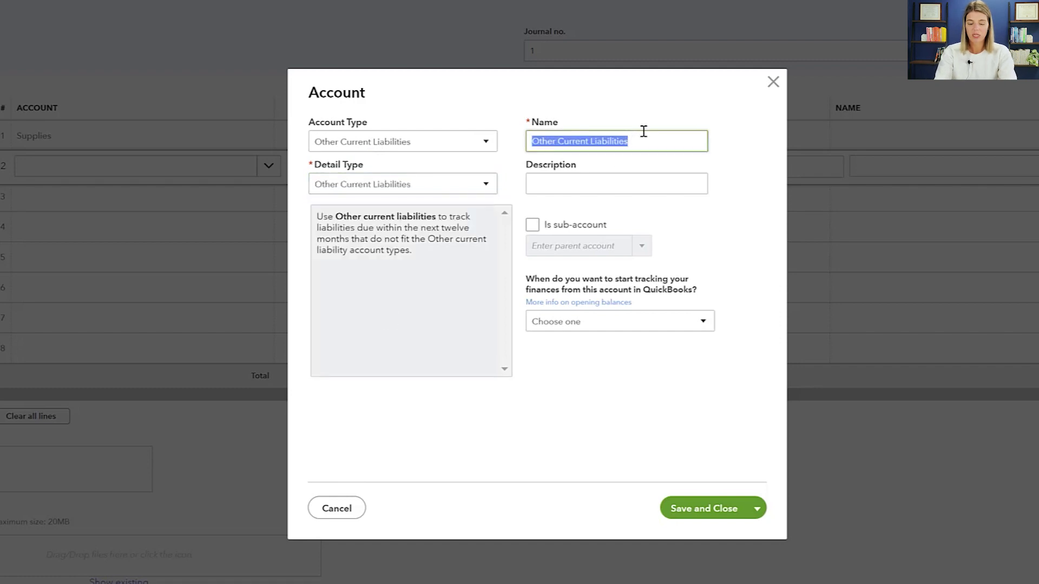
pyautogui.write('Payable to Owner')
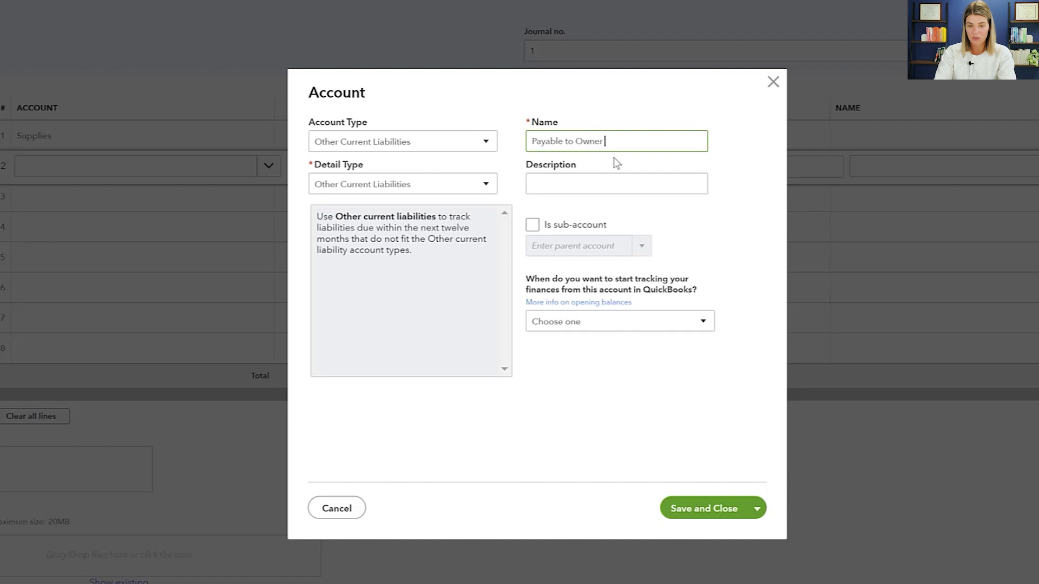
# - Give the liability account the description "Amounts owed to business owner" and save it onto the second journal line
pyautogui.click(582, 192)
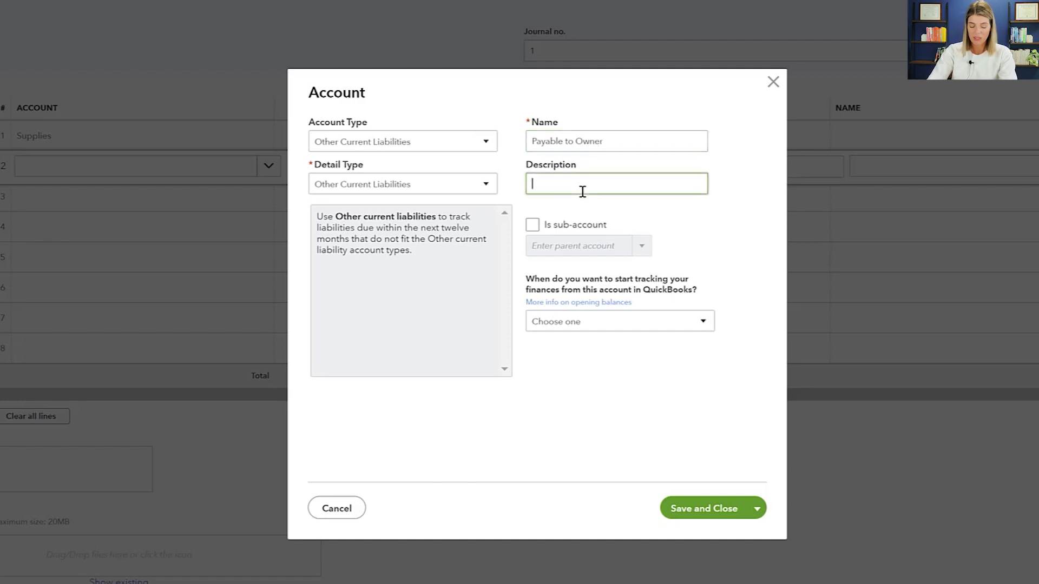
pyautogui.write('Amounts owed ')
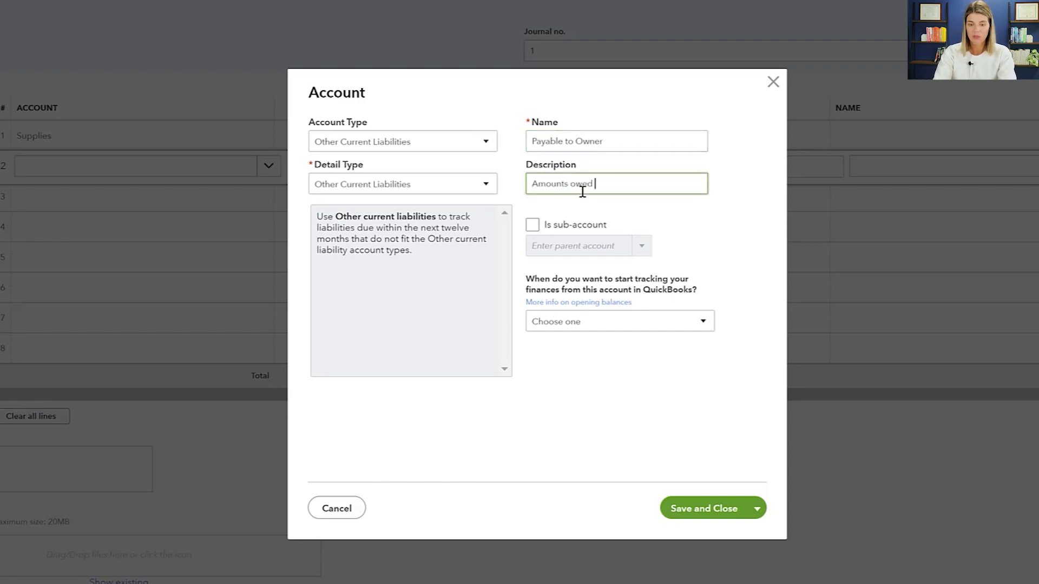
pyautogui.write('to business owner for ')
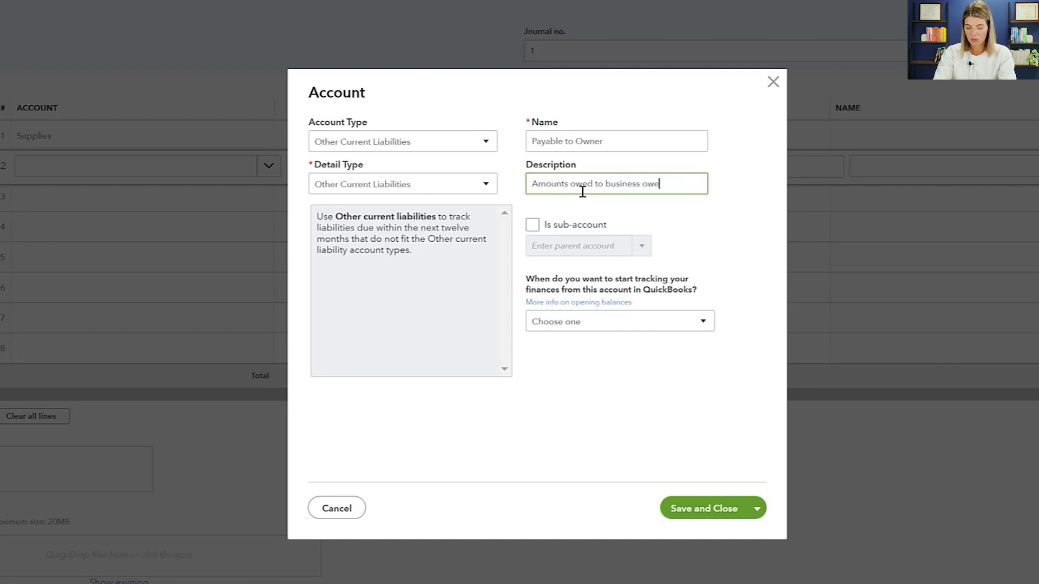
pyautogui.write('expenses')
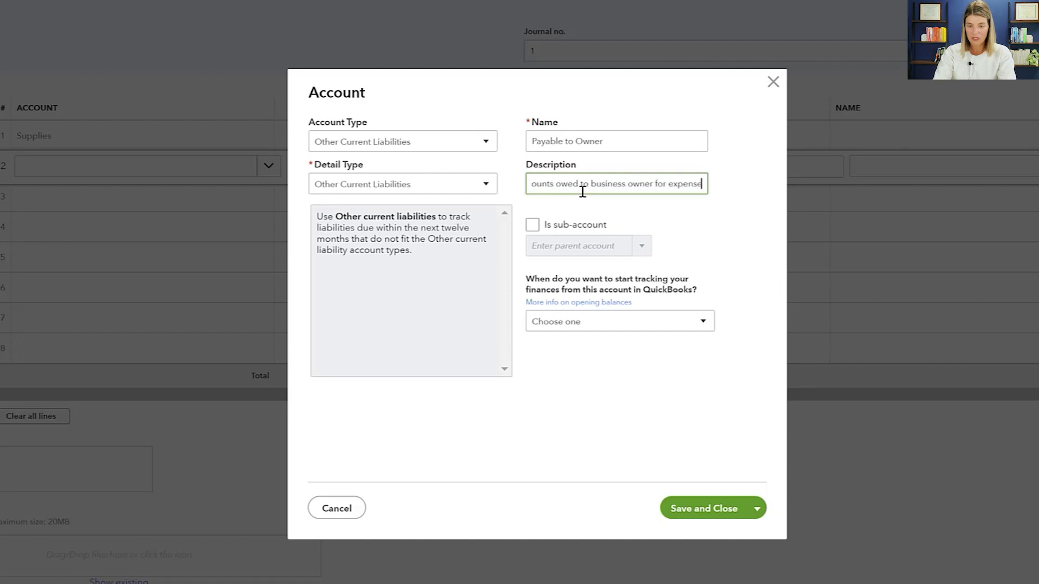
pyautogui.press('BackSpace')
pyautogui.press('BackSpace')
pyautogui.press('BackSpace')
pyautogui.press('BackSpace')
pyautogui.press('BackSpace')
pyautogui.press('BackSpace')
pyautogui.press('BackSpace')
pyautogui.press('BackSpace')
pyautogui.press('BackSpace')
pyautogui.press('BackSpace')
pyautogui.press('BackSpace')
pyautogui.press('BackSpace')
pyautogui.press('BackSpace')
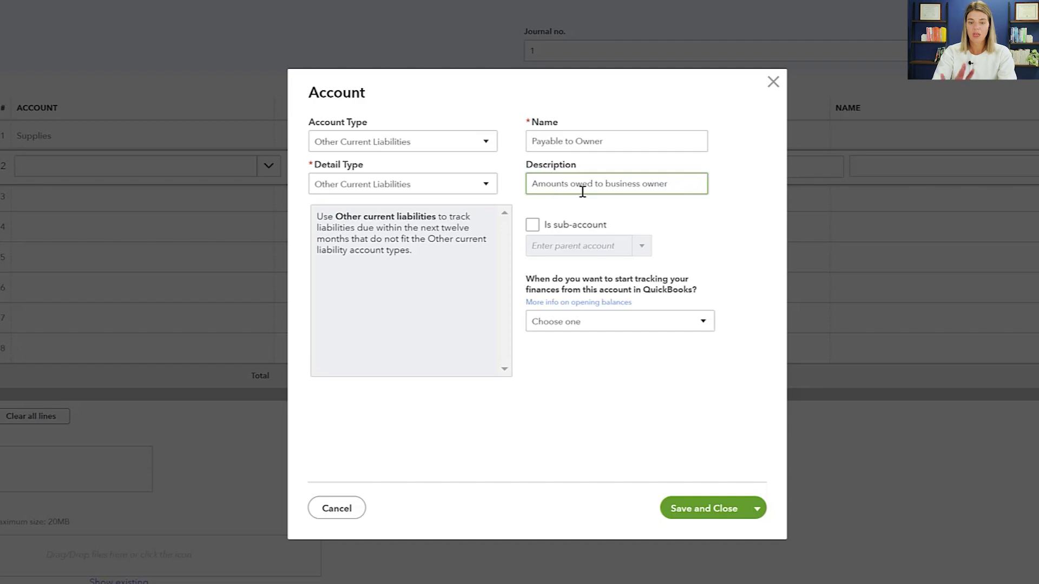
pyautogui.click(706, 509)
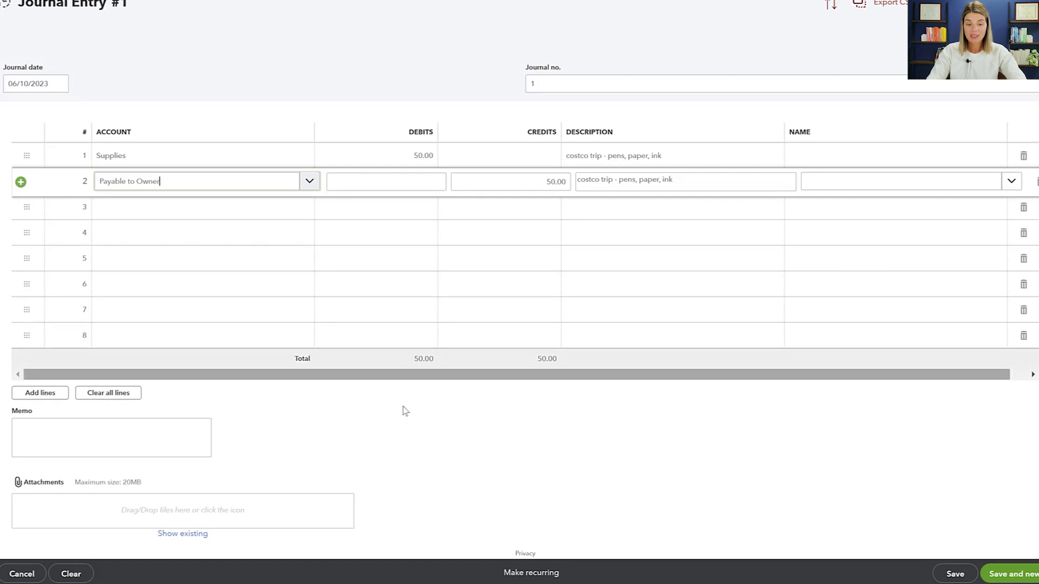
pyautogui.click(414, 430)
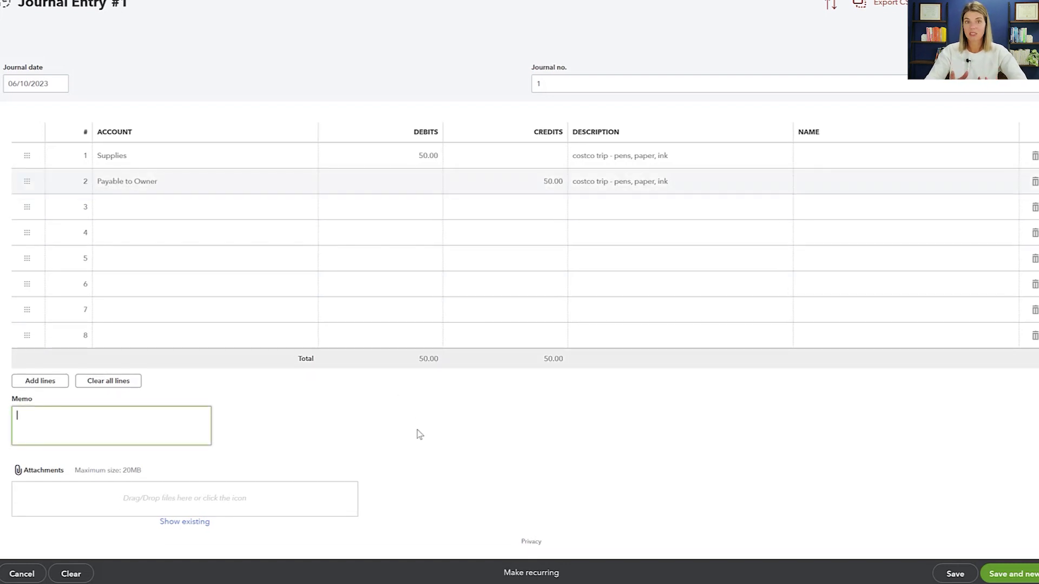